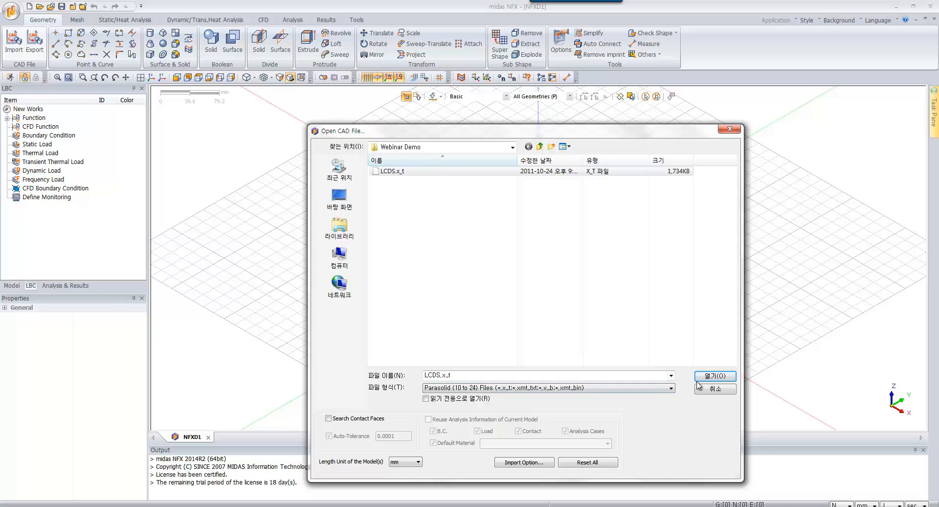
Import the Parasolid file LCDS.x_t with the model length unit in mm.
left_click(705, 377)
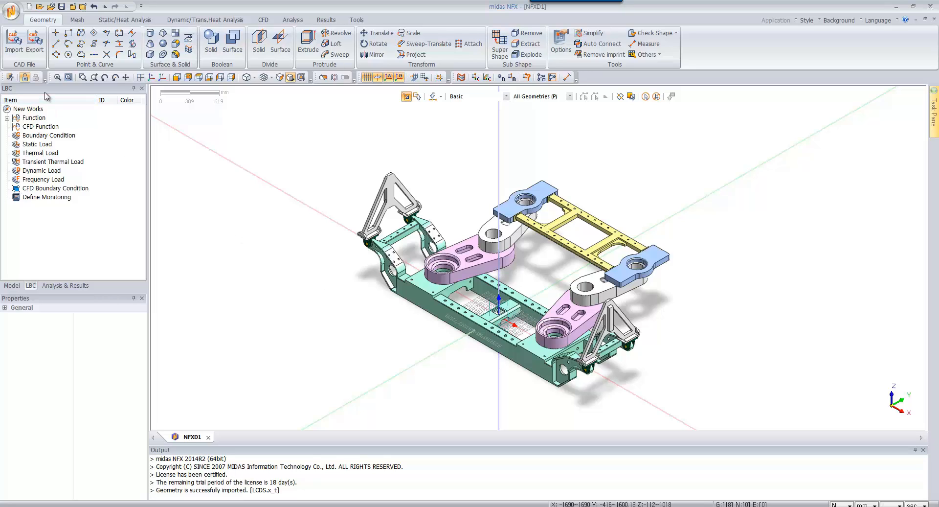
Show the model tree and expand its Material, Property and Geometry branches.
left_click(78, 20)
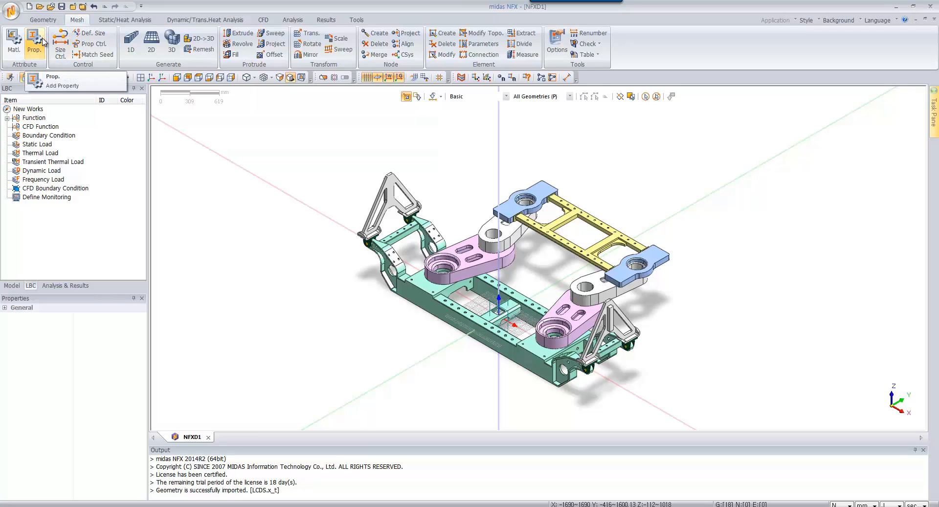
left_click(12, 287)
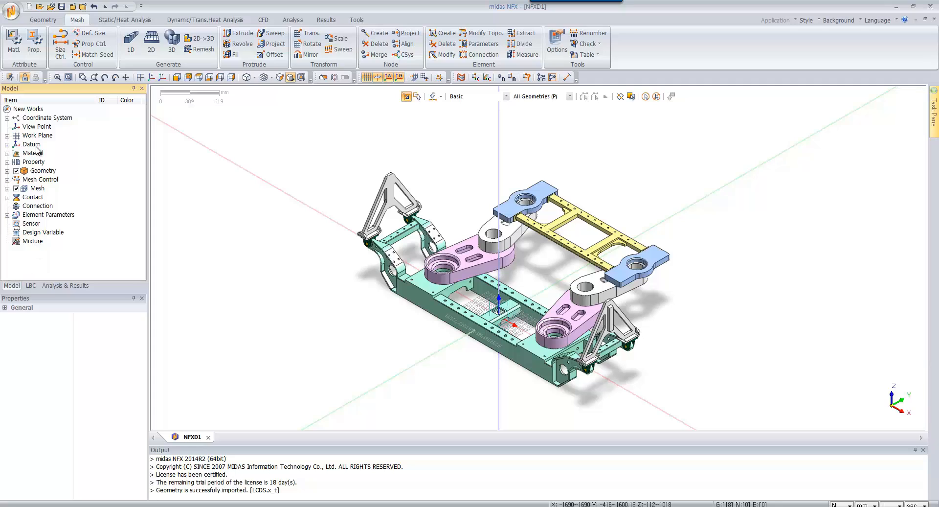
left_click(7, 153)
left_click(7, 170)
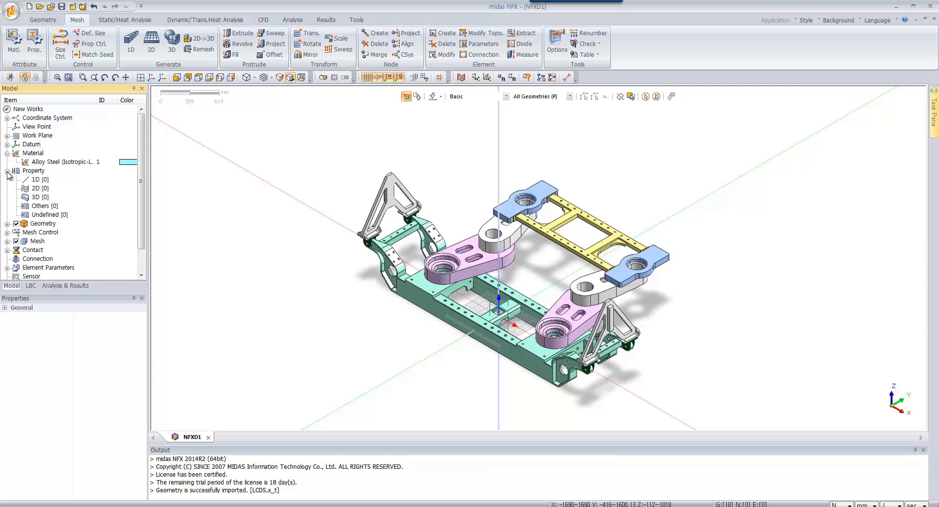
left_click(7, 223)
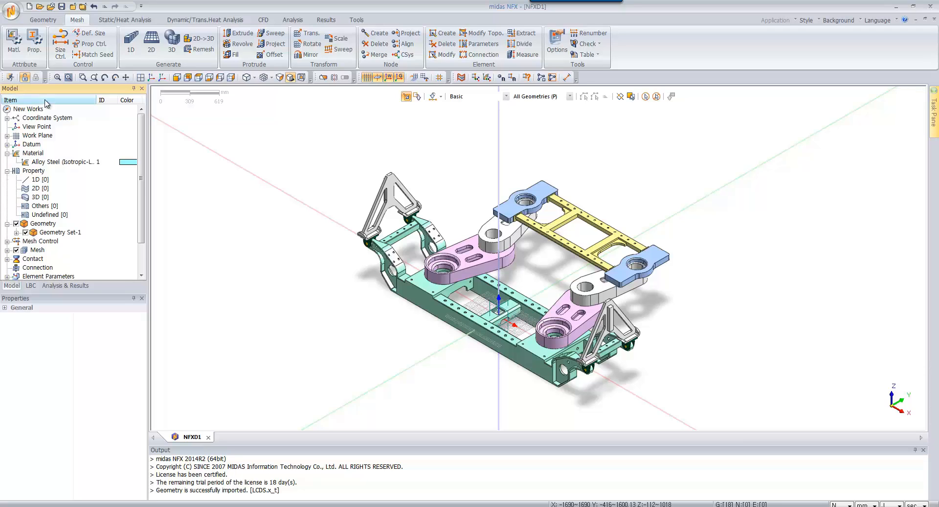
Add an isotropic material using 1350 Alloy from the Aluminum Alloys library.
left_click(14, 44)
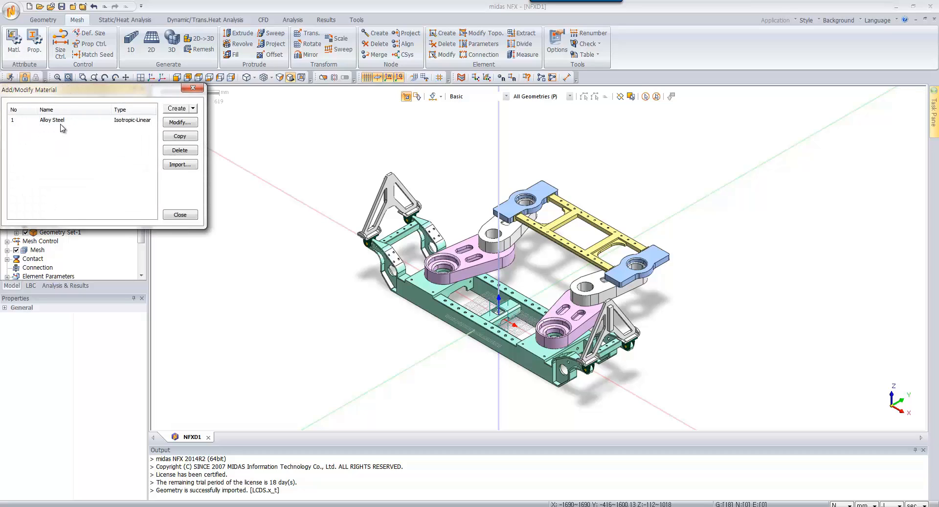
left_click(194, 108)
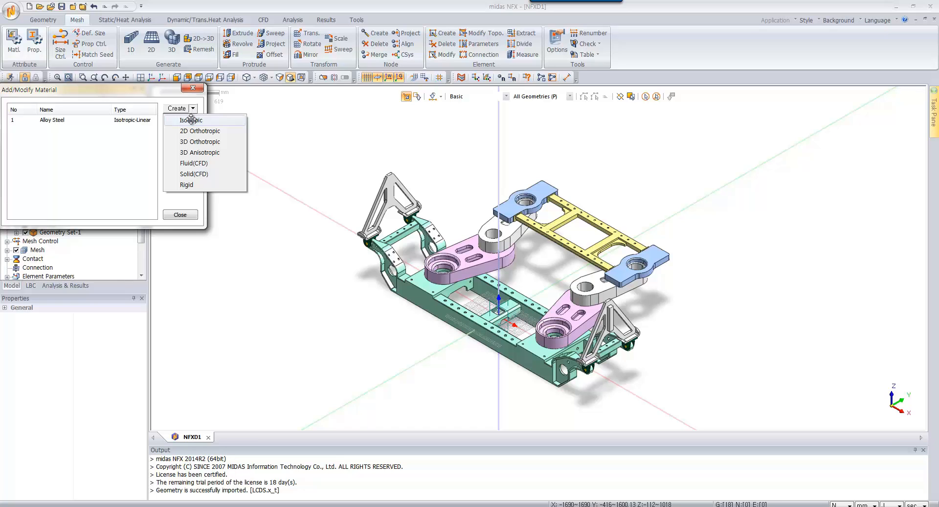
left_click(190, 120)
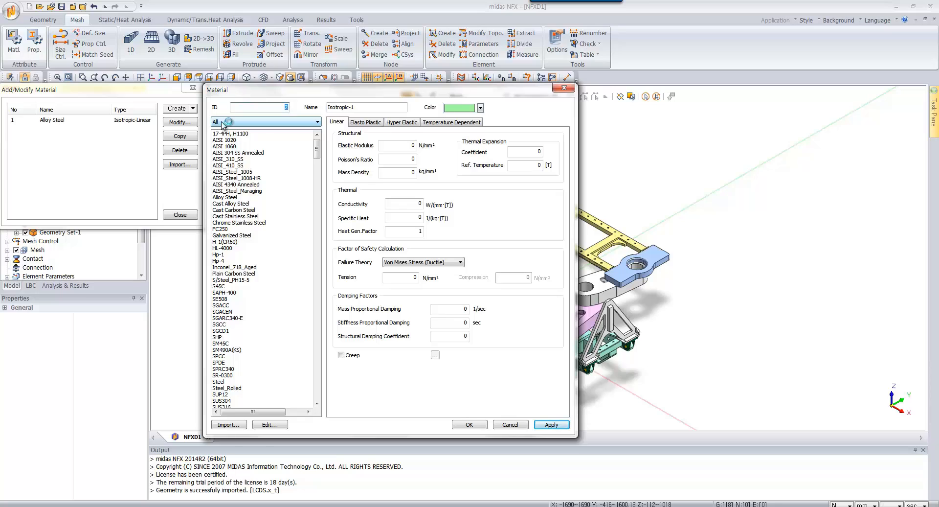
left_click(222, 122)
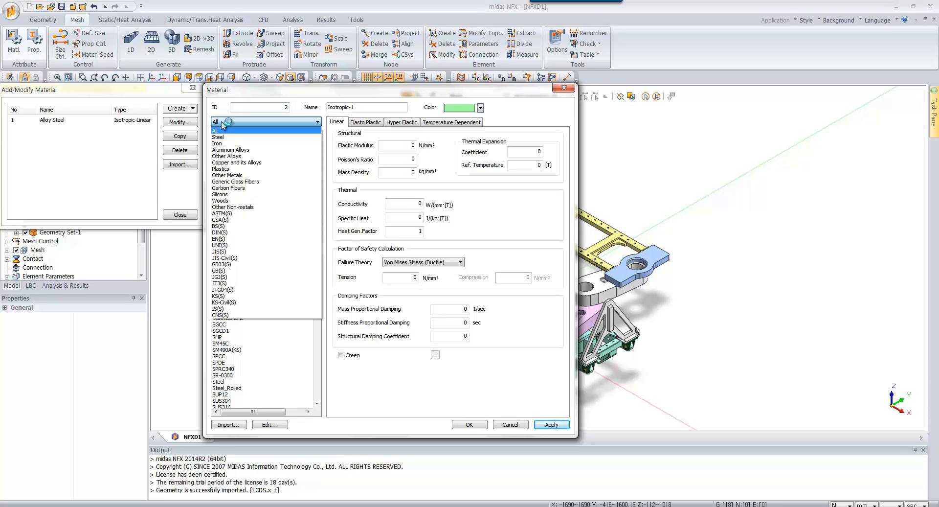
left_click(231, 150)
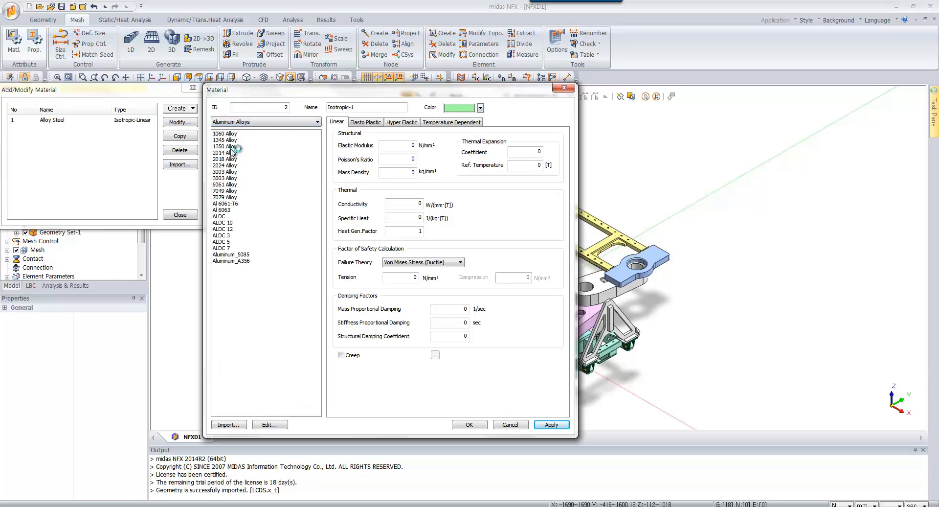
left_click(232, 147)
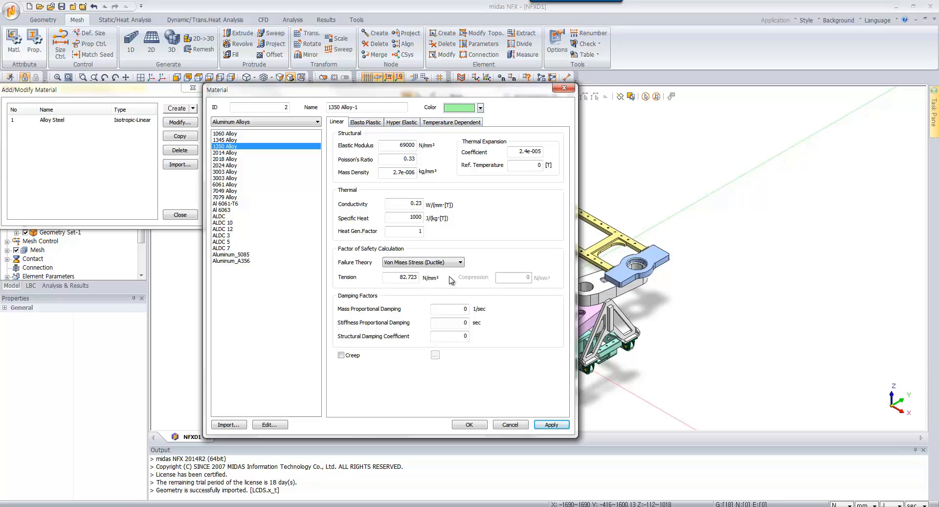
left_click(468, 424)
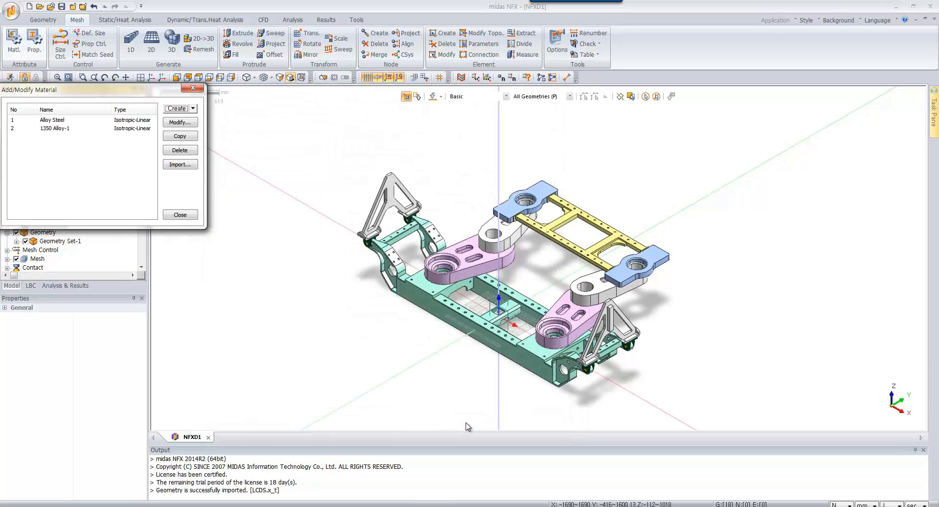
left_click(180, 215)
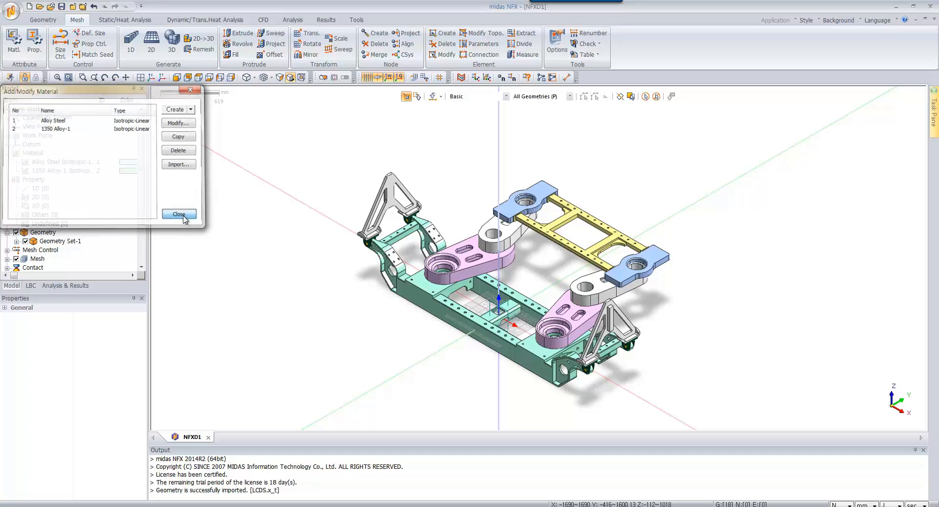
Create a 3D solid property named Steel that uses the Alloy Steel material.
left_click(33, 50)
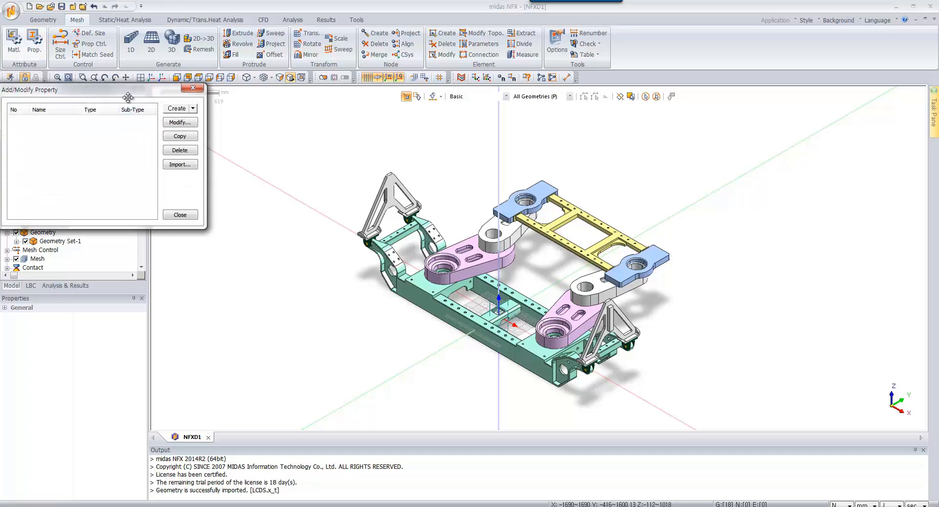
left_click_drag(128, 95, 184, 96)
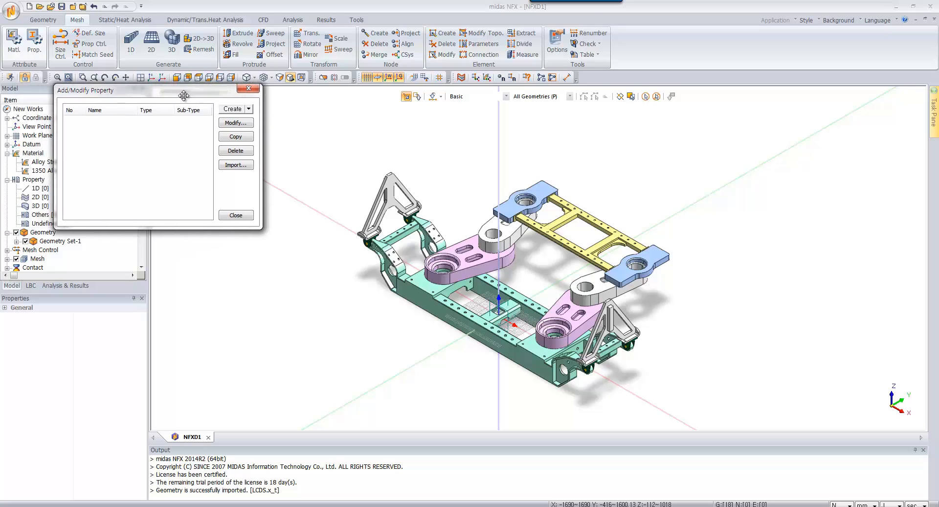
left_click(249, 110)
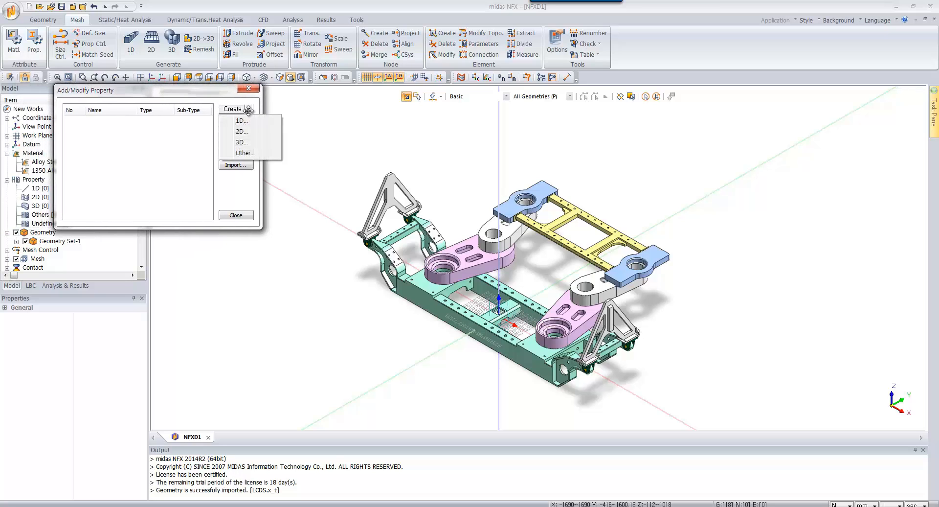
left_click(247, 142)
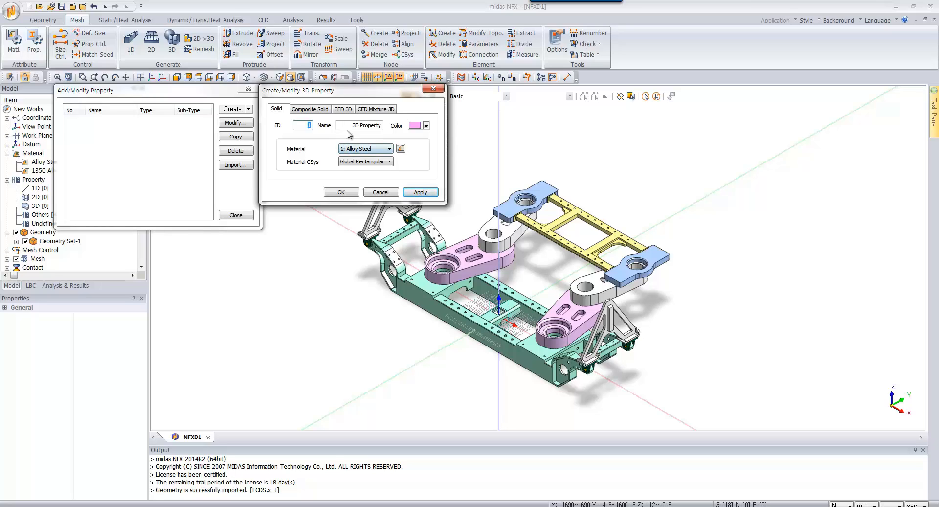
left_click_drag(347, 125, 397, 126)
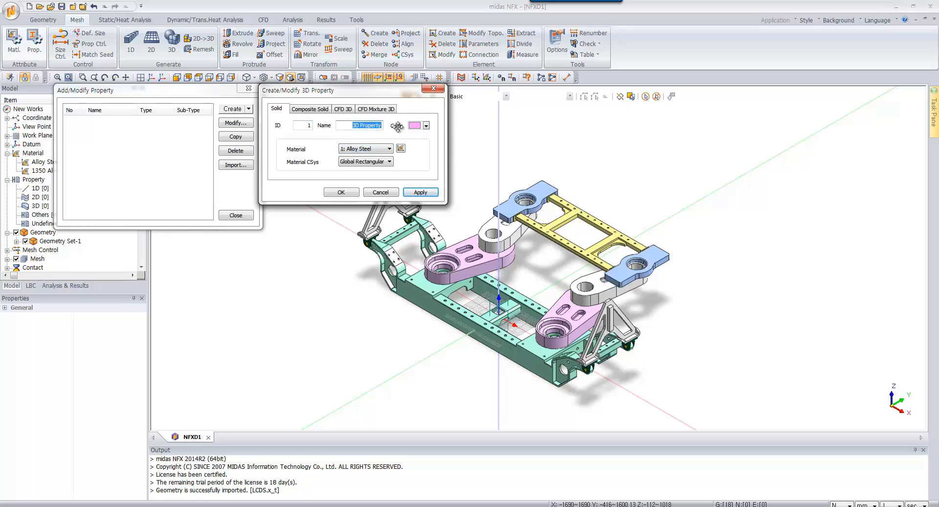
type("Steel")
left_click(429, 195)
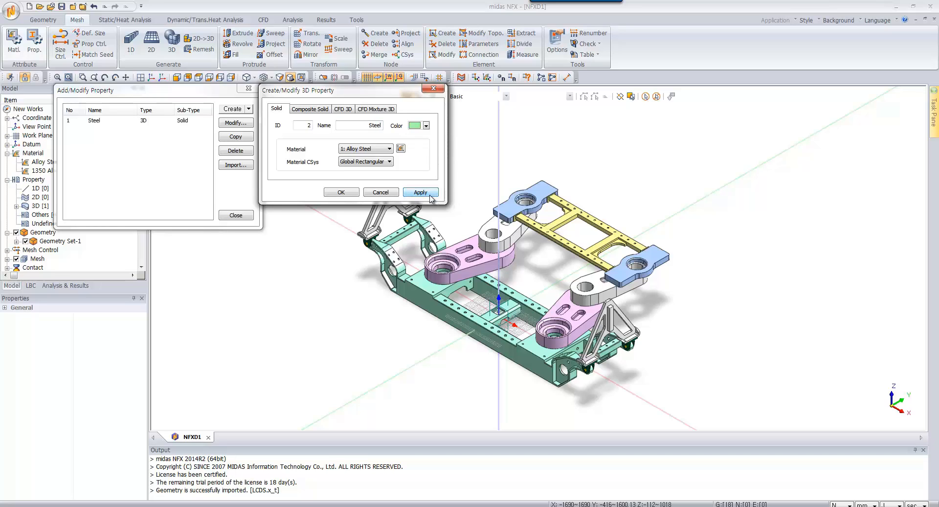
Create a second 3D solid property named Aluminium with the 1350 Alloy-1 material and finish defining properties.
left_click(368, 149)
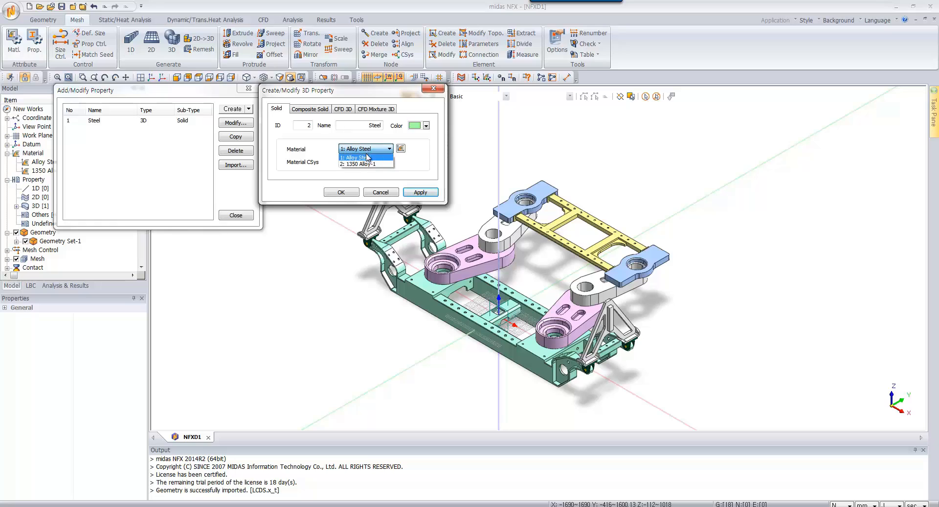
left_click(367, 164)
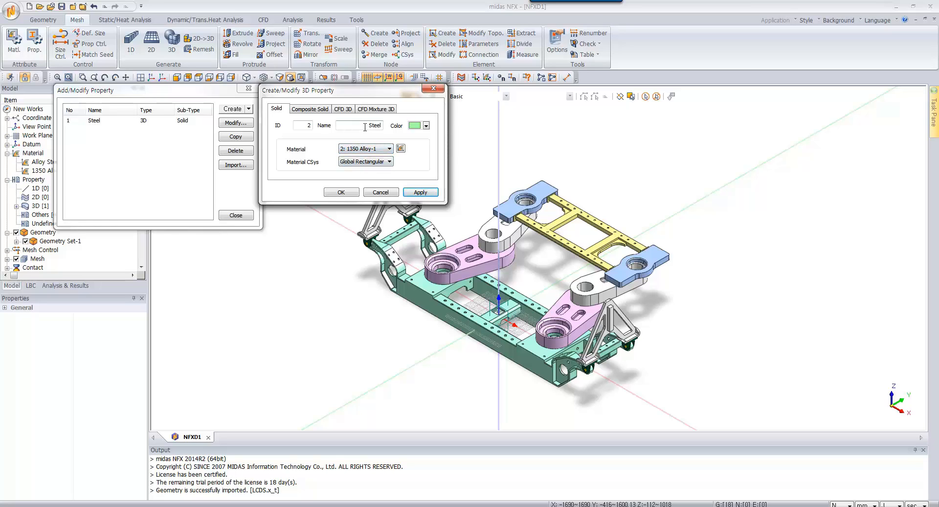
left_click_drag(365, 127, 392, 126)
type("Aluminium")
left_click(350, 193)
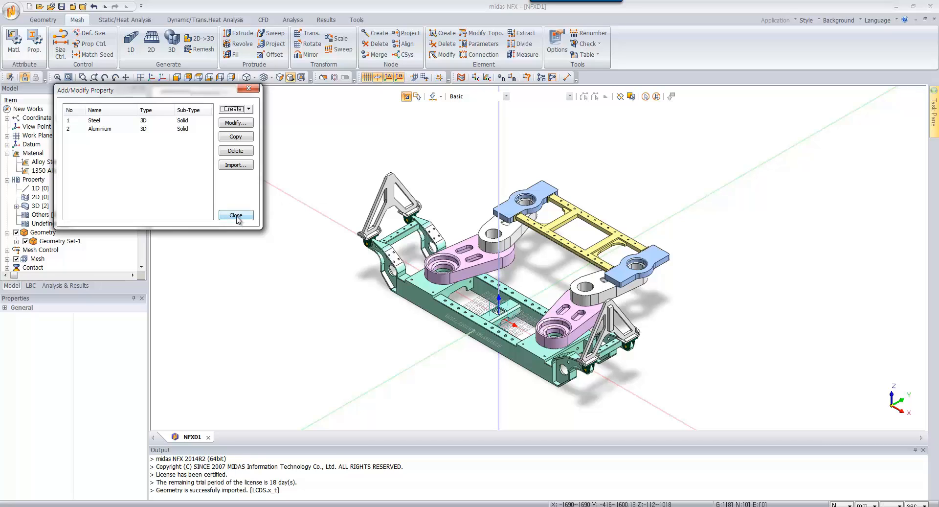
left_click(235, 216)
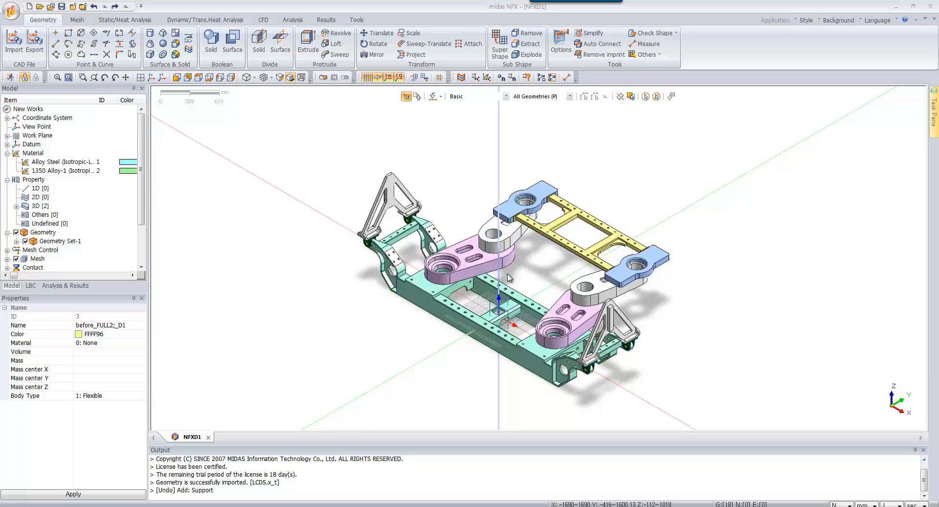
Find all holes under 15 mm in the assembly with automatic model simplification and remove them.
scroll(524, 254, "up", 3)
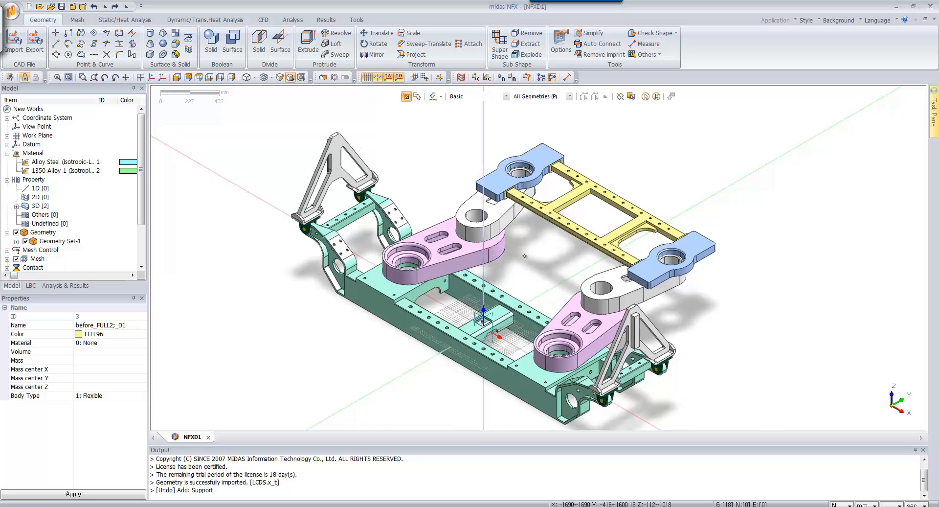
scroll(511, 270, "up", 4)
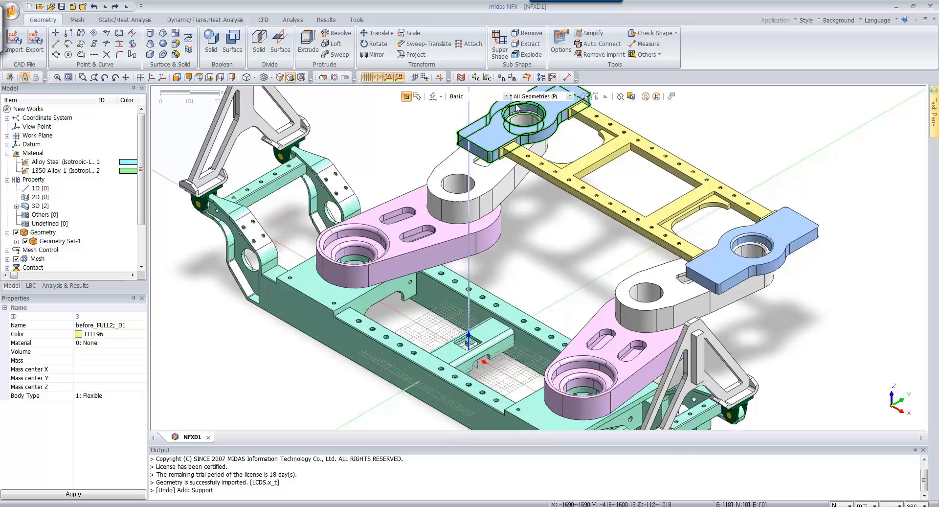
left_click(590, 33)
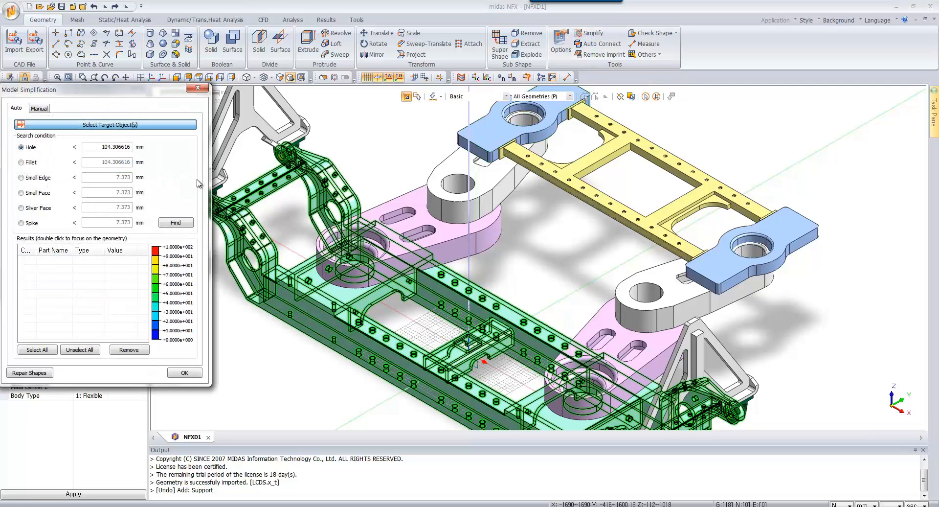
left_click_drag(103, 146, 131, 146)
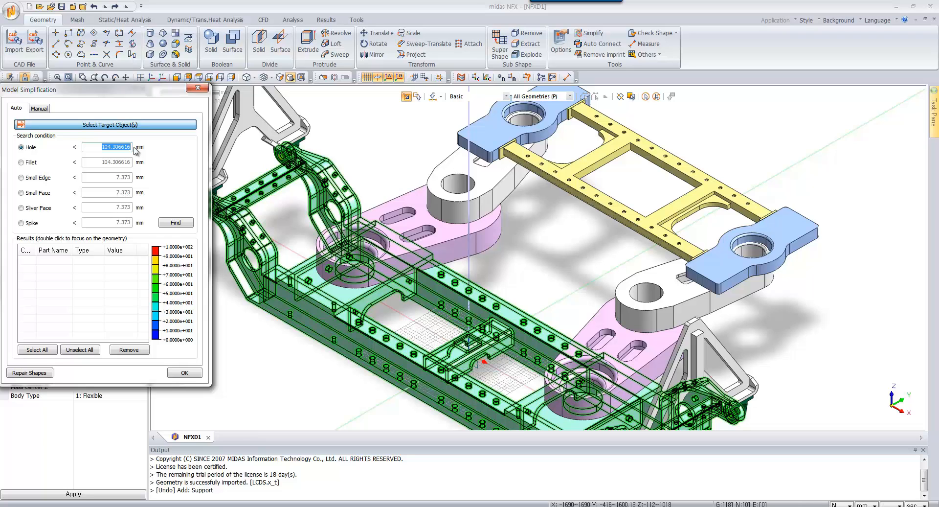
type("15")
left_click(172, 223)
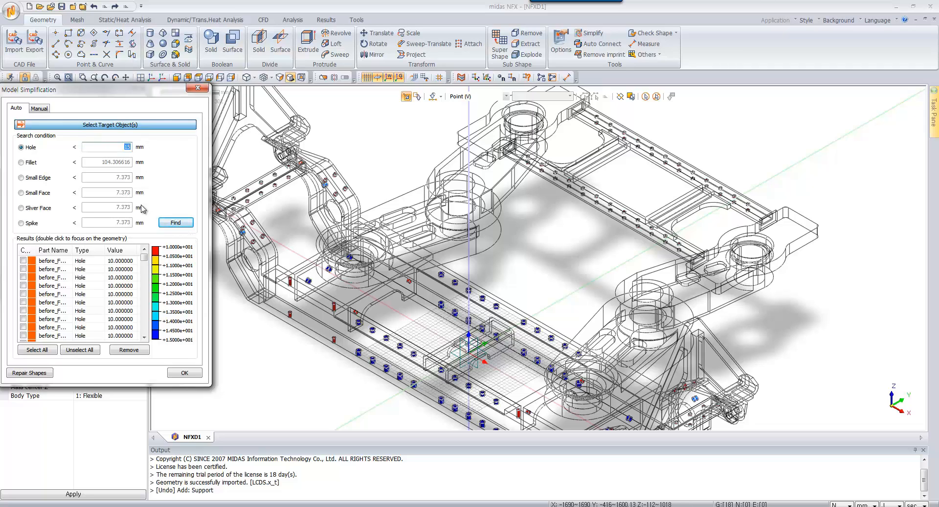
left_click(22, 352)
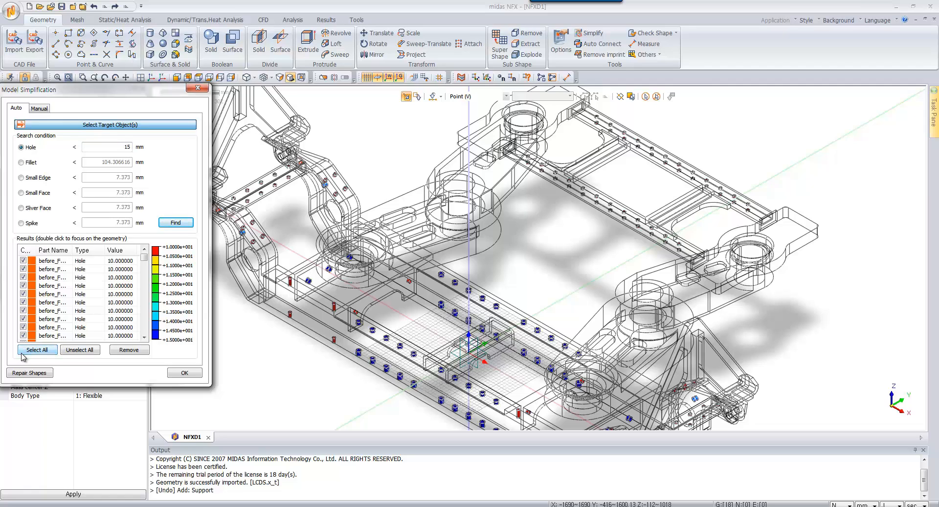
left_click(123, 351)
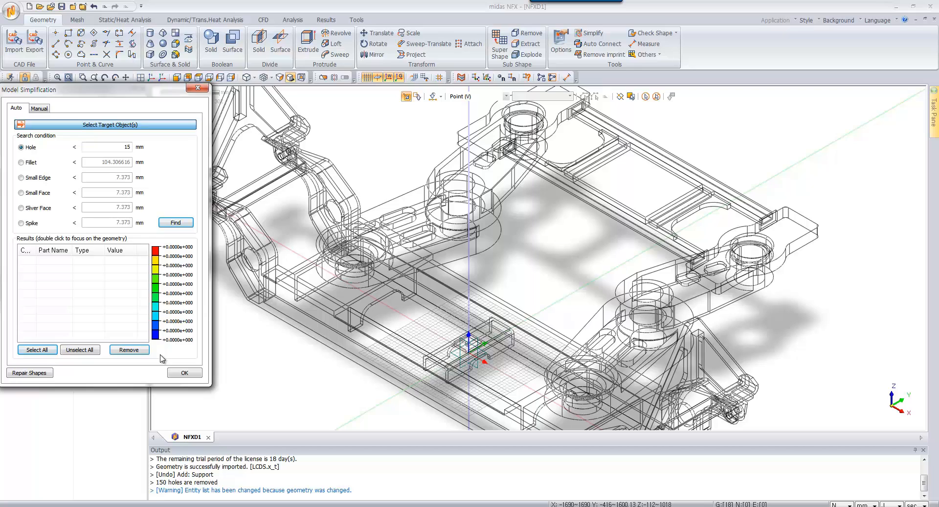
Find all fillets under 25 mm in the assembly, remove them, and finish the model simplification.
left_click(21, 162)
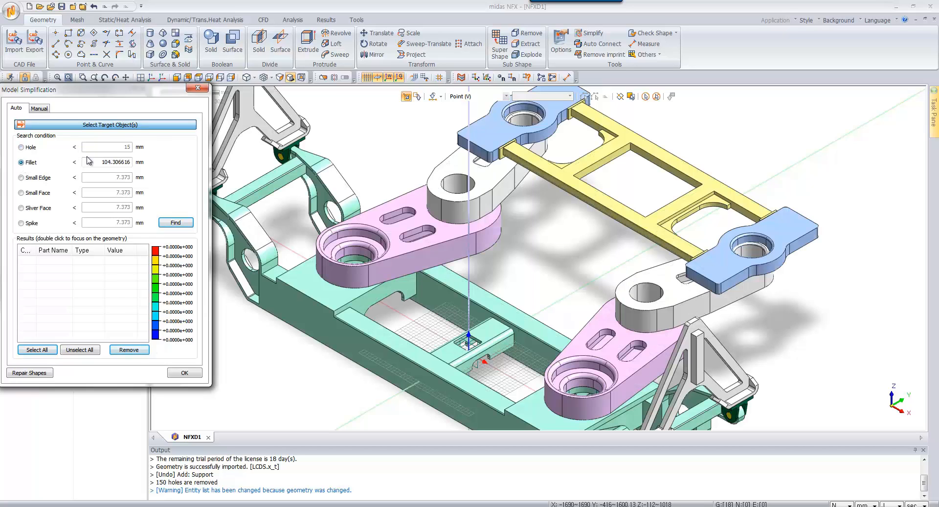
left_click_drag(100, 161, 143, 163)
type("25")
left_click(171, 223)
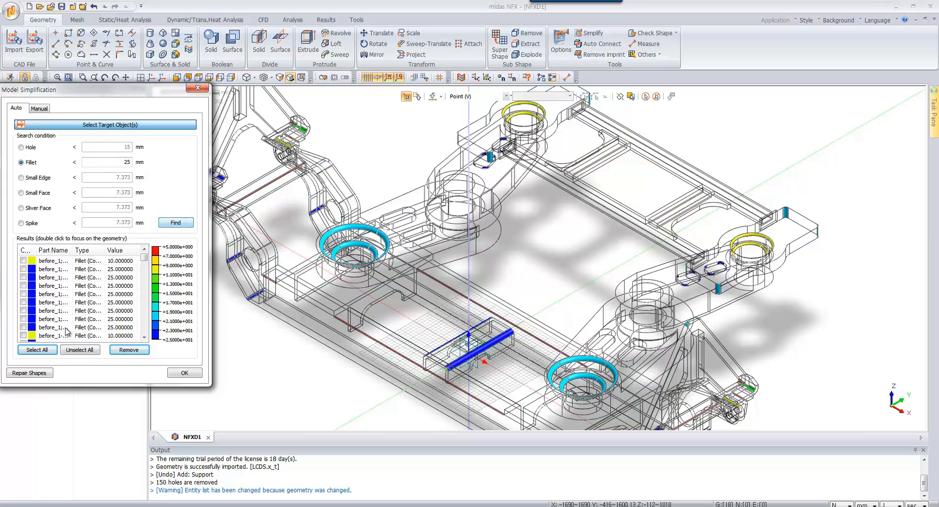
left_click(42, 350)
left_click(136, 351)
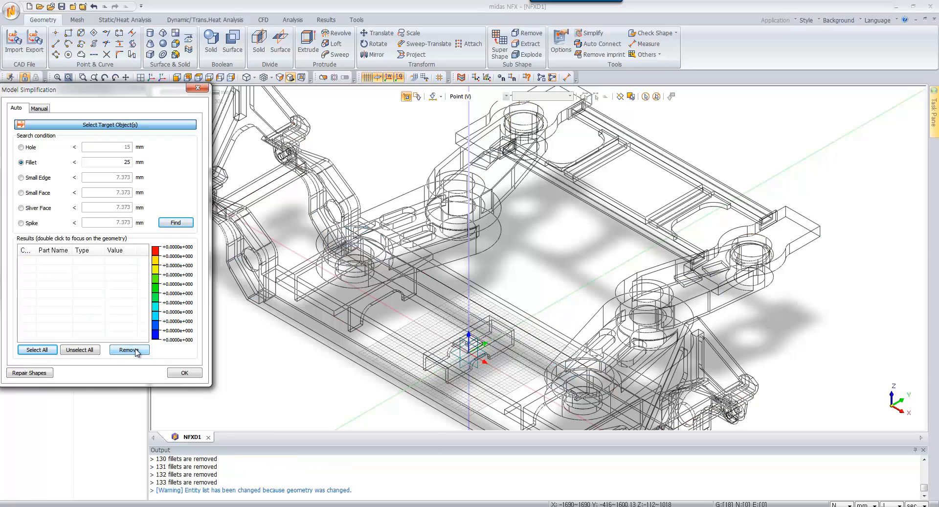
left_click(185, 373)
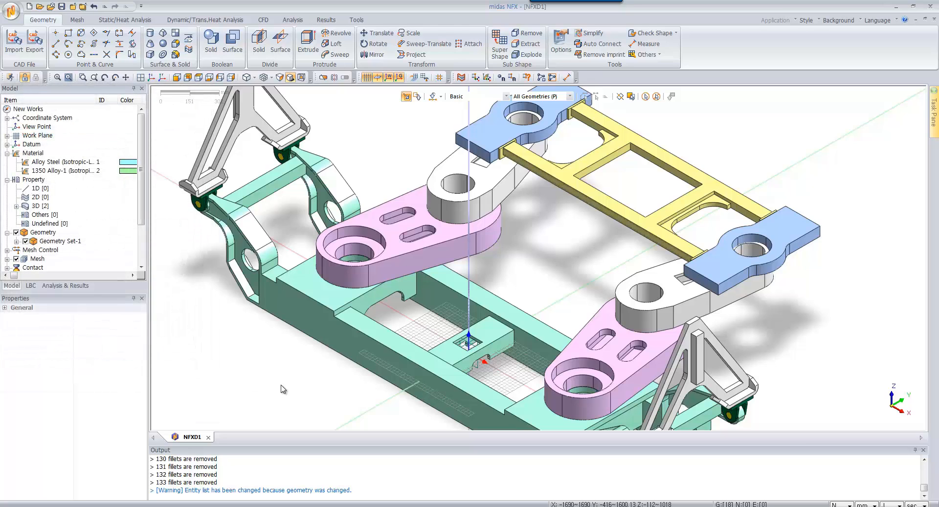
scroll(512, 220, "down", 4)
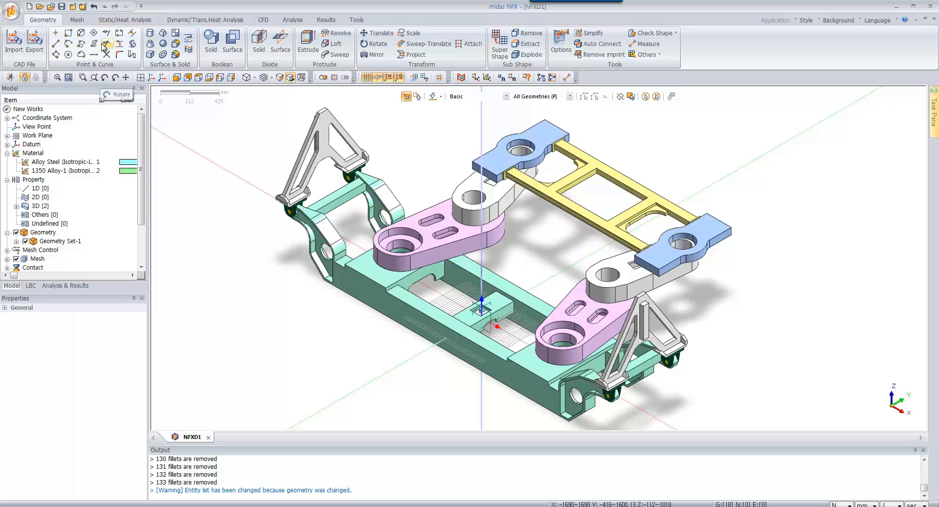
Apply a fixed face constraint to the vertical central faces of the two triangular end brackets, stored in Boundary Set-1.
left_click(105, 22)
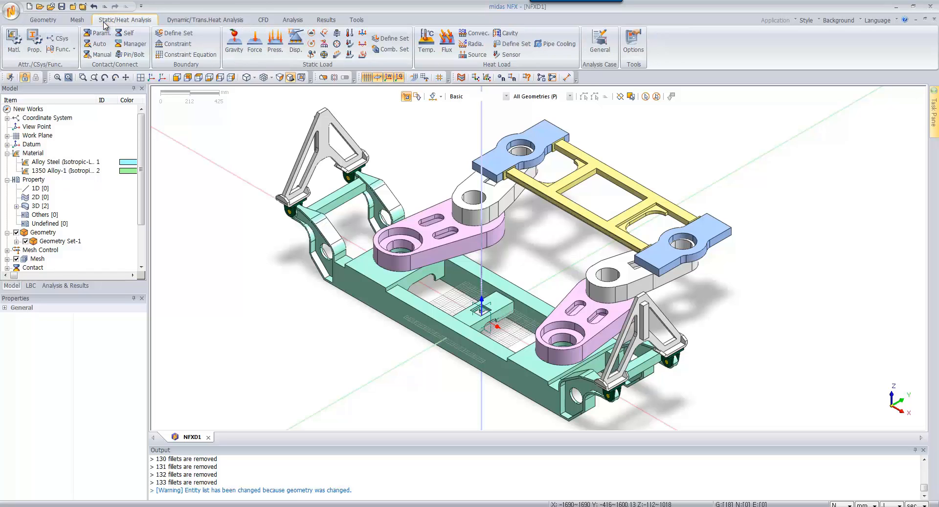
left_click(180, 44)
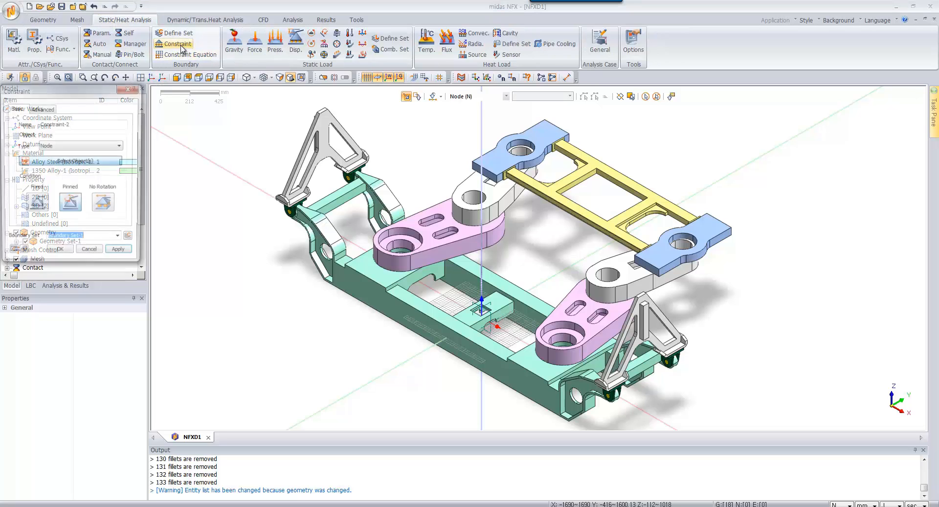
left_click_drag(97, 102, 230, 174)
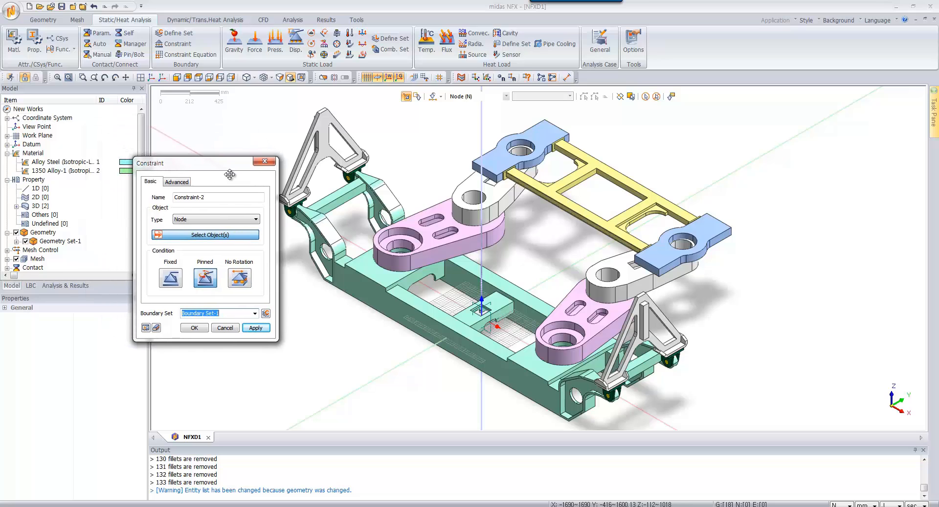
left_click(192, 219)
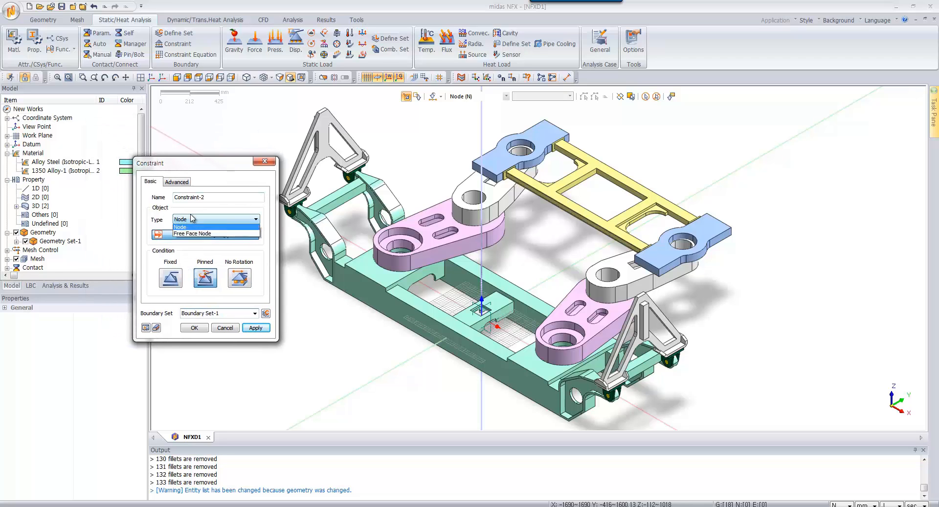
left_click(192, 243)
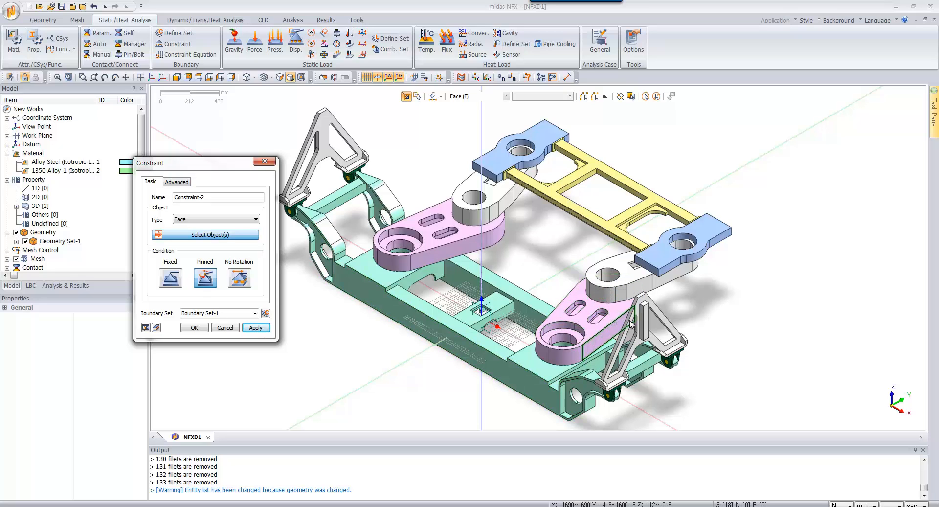
left_click(645, 322)
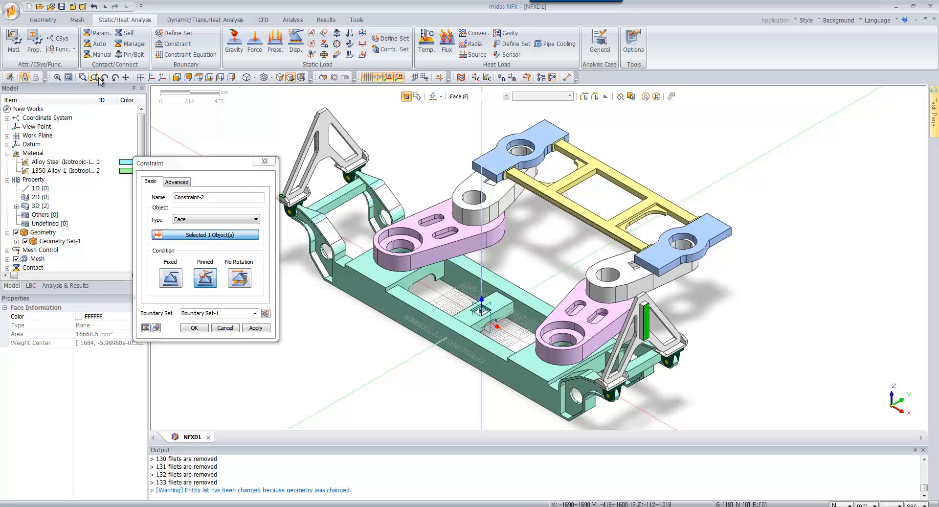
left_click(104, 77)
left_click_drag(317, 286, 470, 269)
left_click(465, 294)
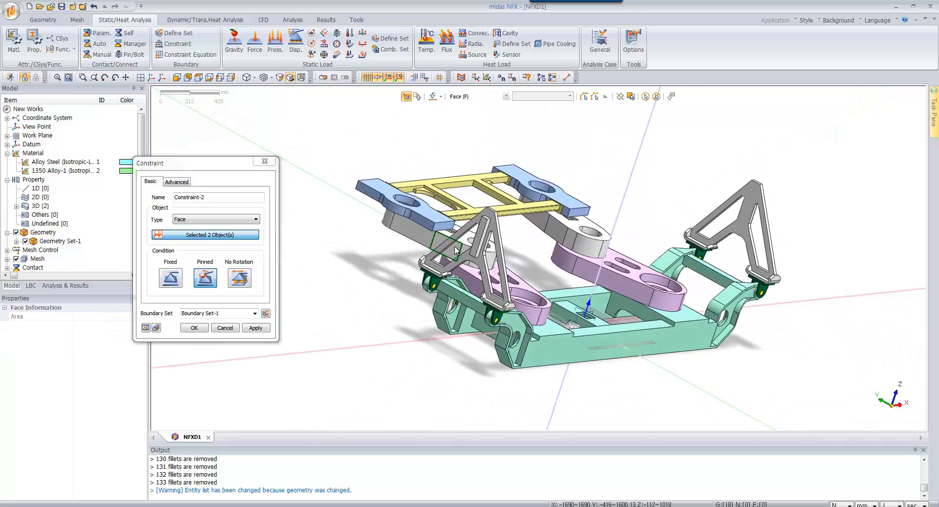
left_click(479, 247)
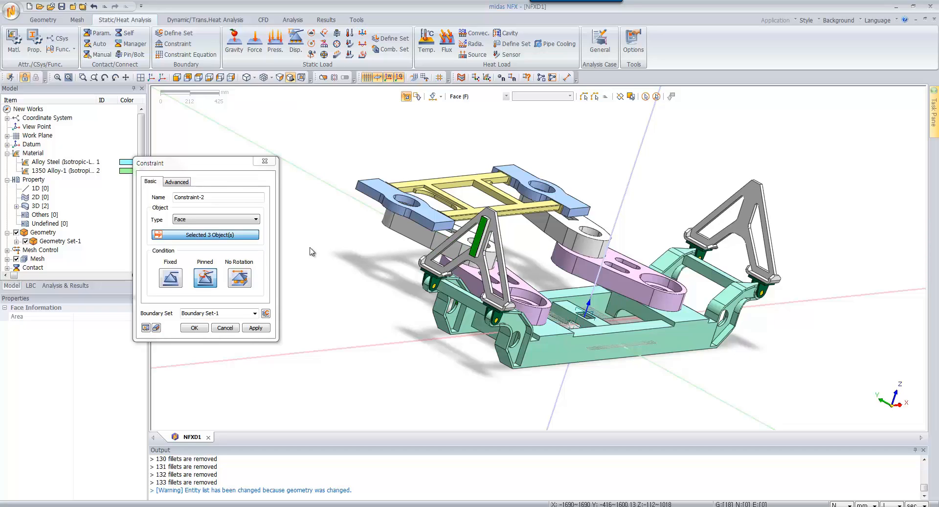
left_click(174, 277)
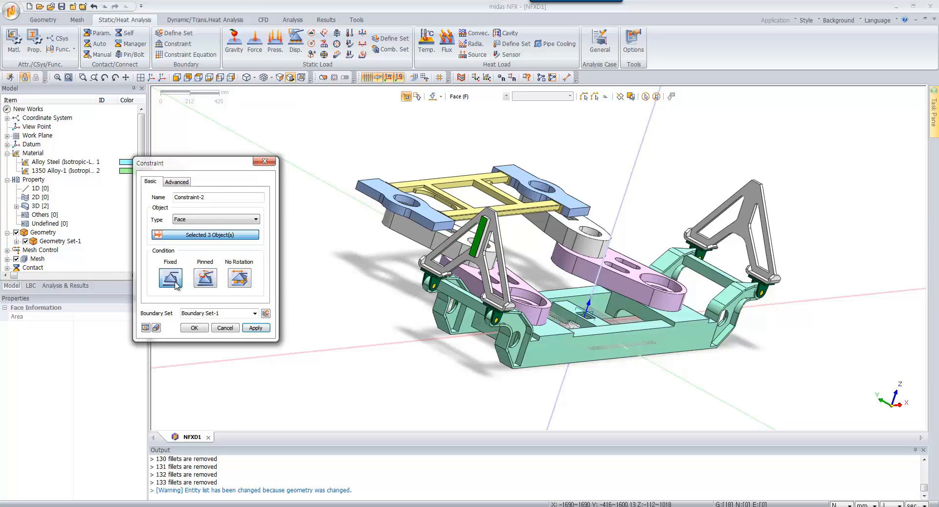
left_click(195, 329)
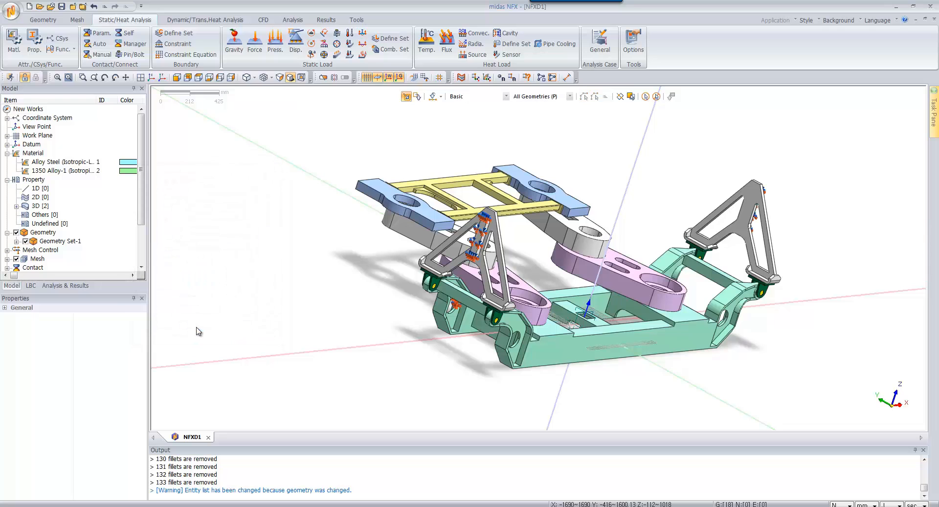
Apply a total force of -20 N in Z to the top faces of the two blue end plates, in Load Set-1.
left_click(104, 78)
left_click_drag(355, 155, 336, 170)
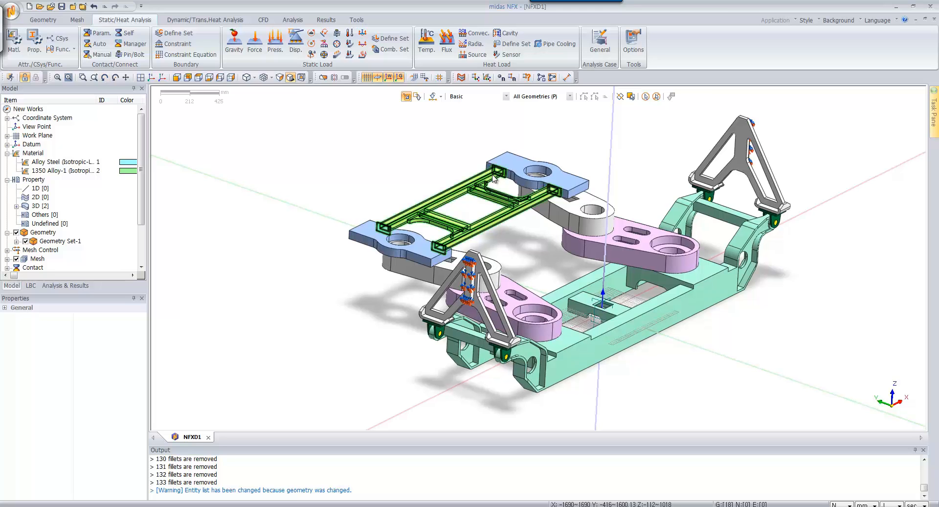
scroll(497, 238, "up", 3)
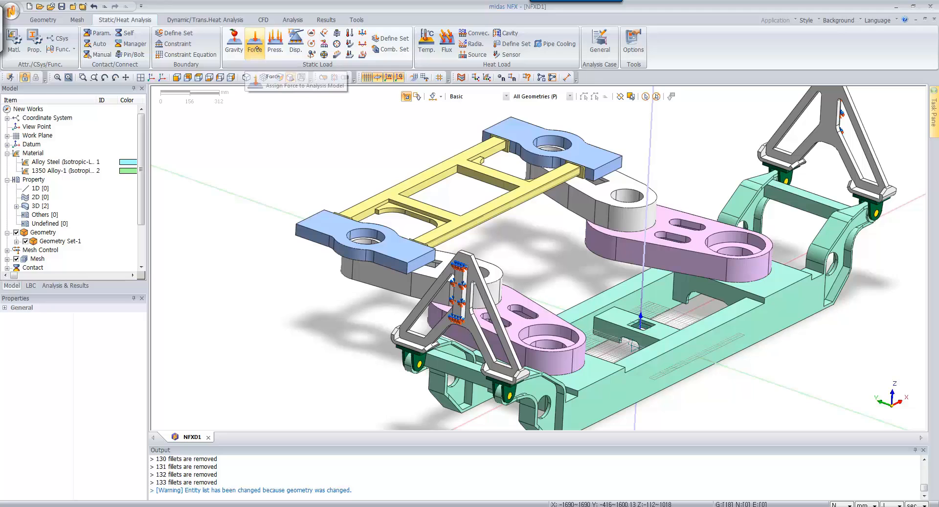
left_click(255, 41)
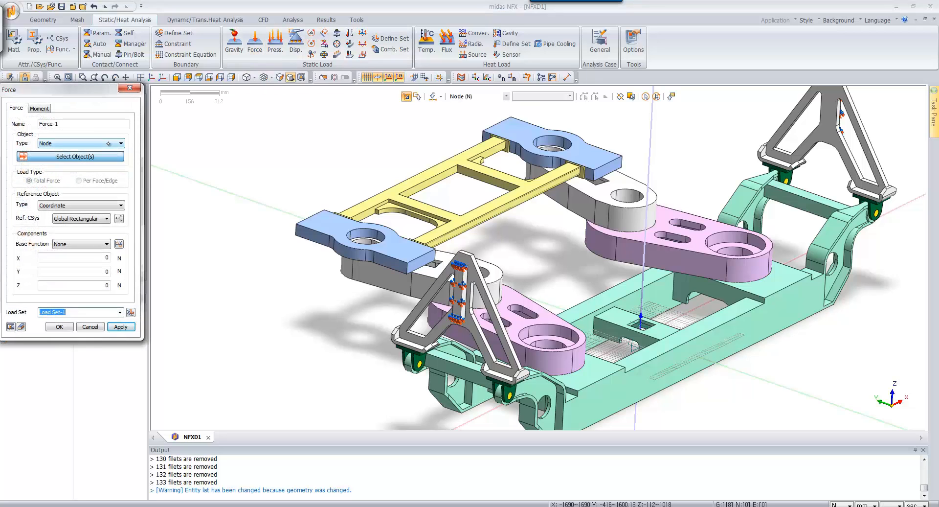
left_click(108, 144)
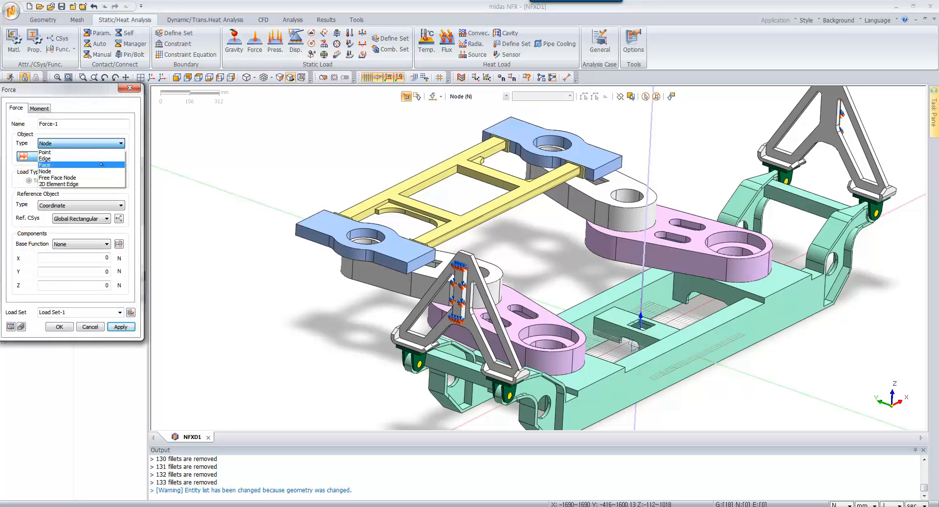
left_click(101, 164)
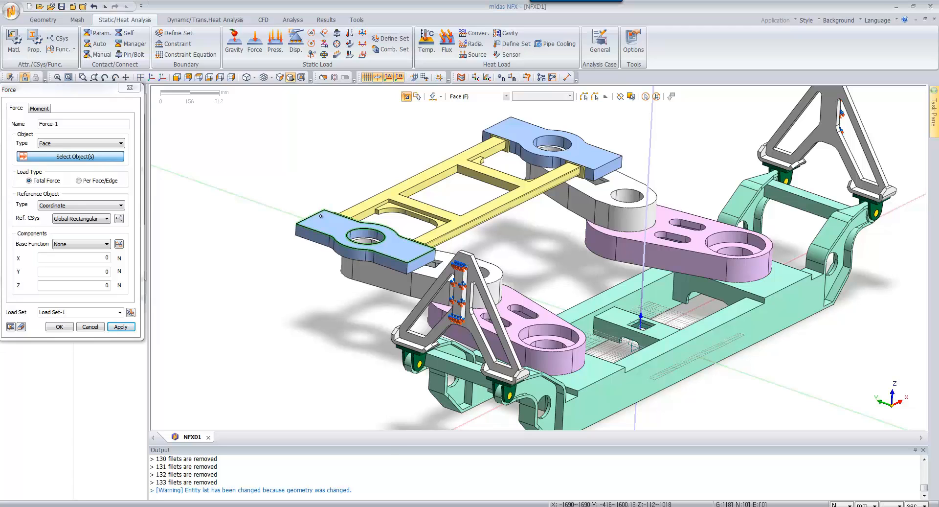
left_click(333, 225)
left_click(521, 140)
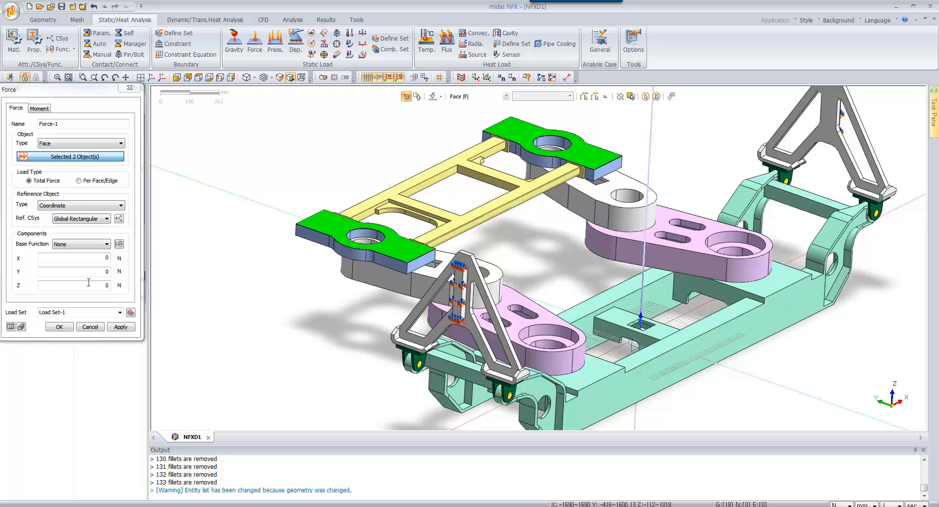
left_click(109, 285)
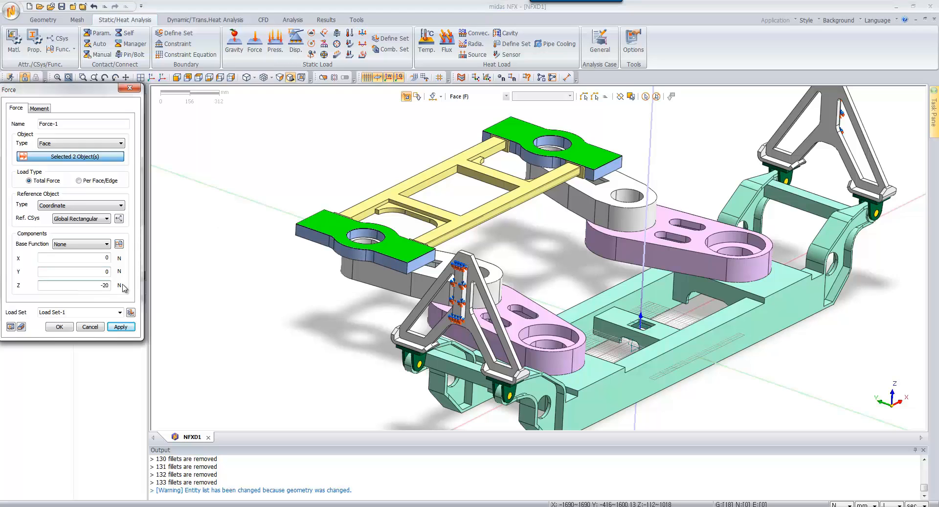
left_click(60, 327)
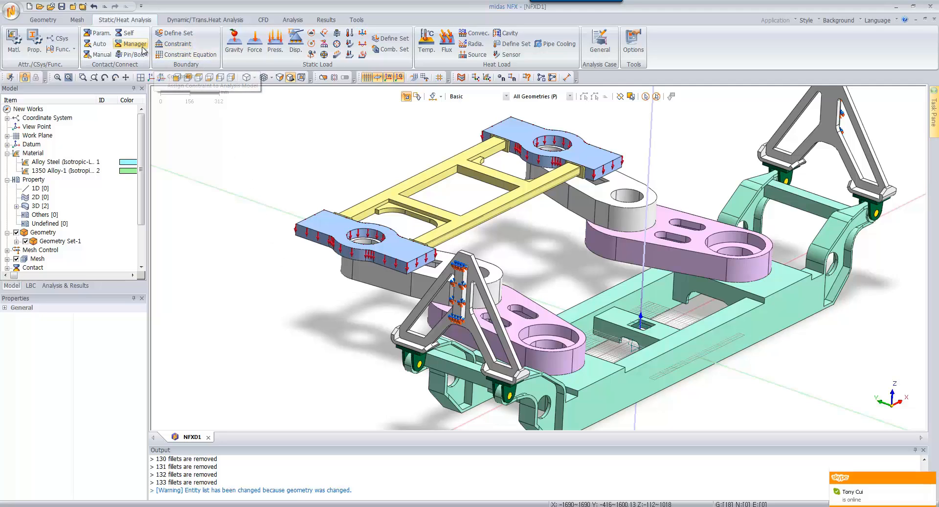
Create automatic welded surface-to-surface contacts between all geometry parts of the assembly, using the automatic searching distance.
left_click(95, 43)
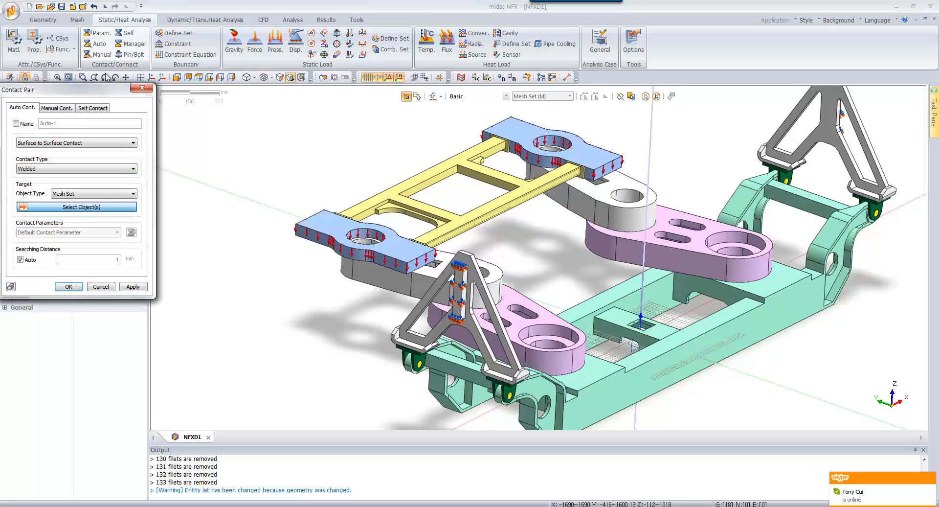
left_click(99, 142)
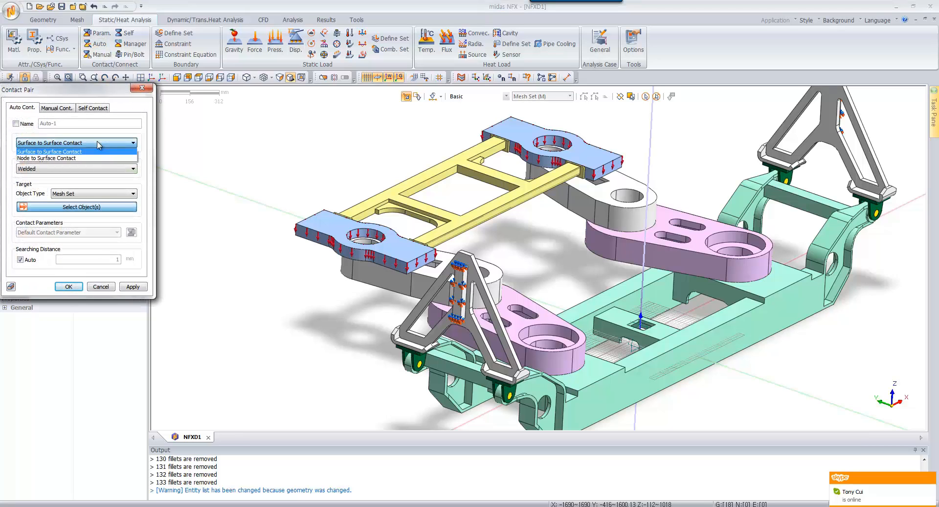
left_click(97, 152)
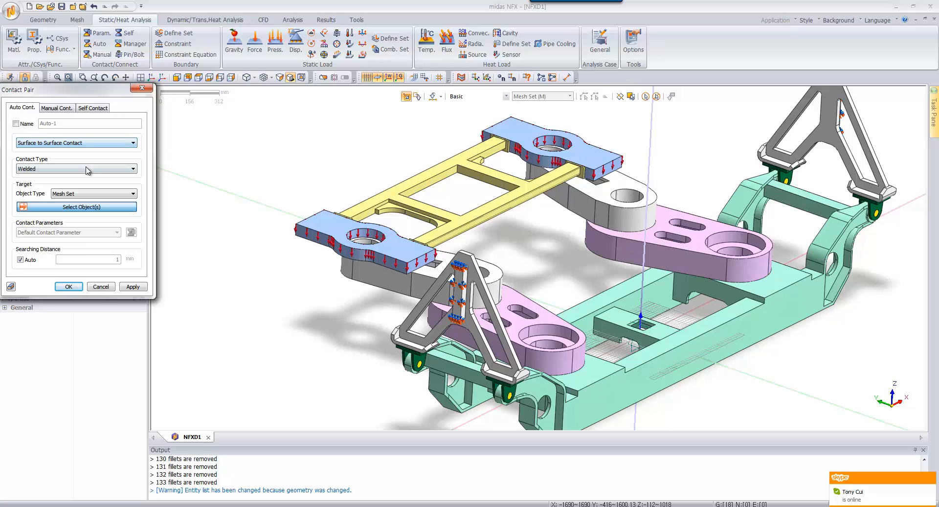
left_click(83, 194)
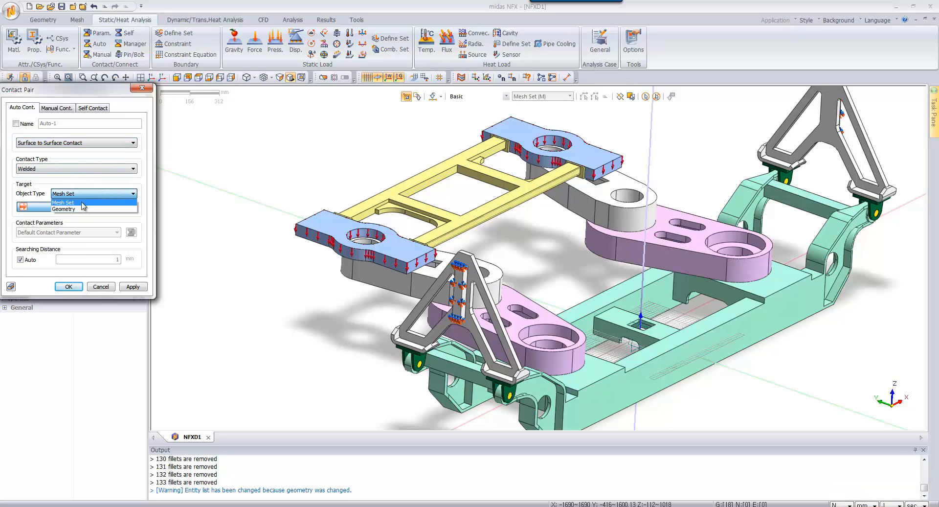
left_click(82, 209)
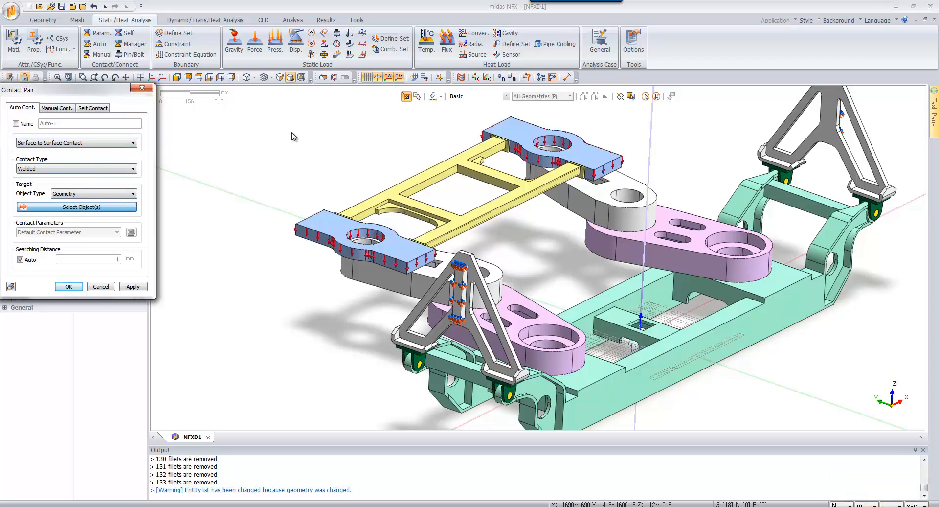
left_click(620, 97)
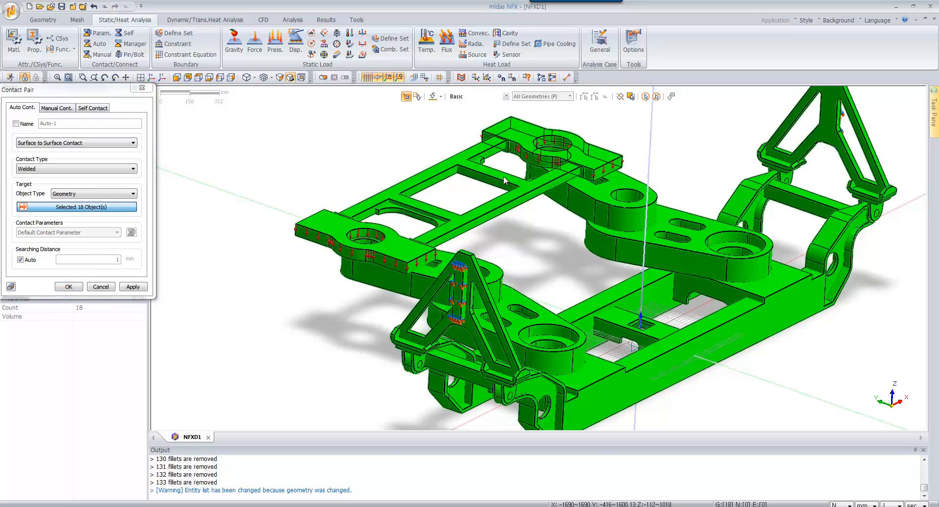
left_click(69, 287)
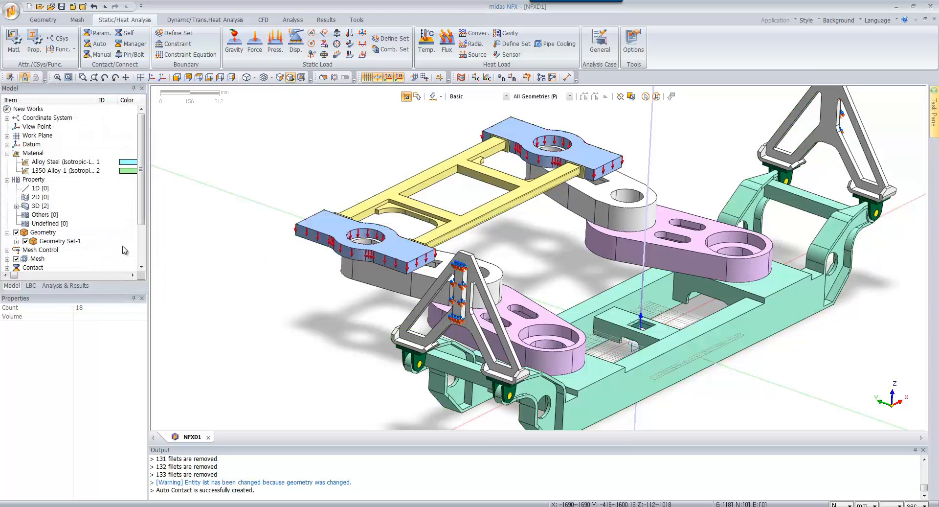
Inspect several of the automatically generated contact pairs in the model tree to see which parts each one joins.
left_click_drag(145, 165, 143, 210)
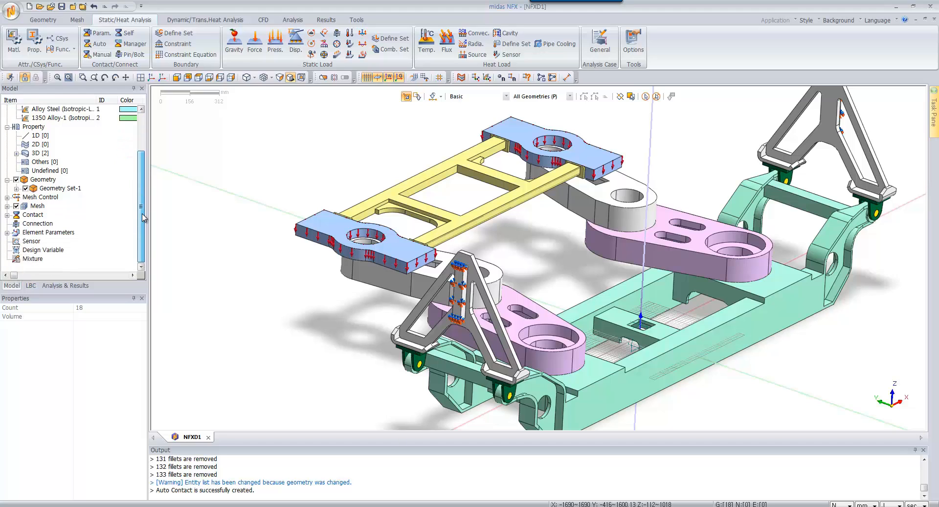
left_click(8, 215)
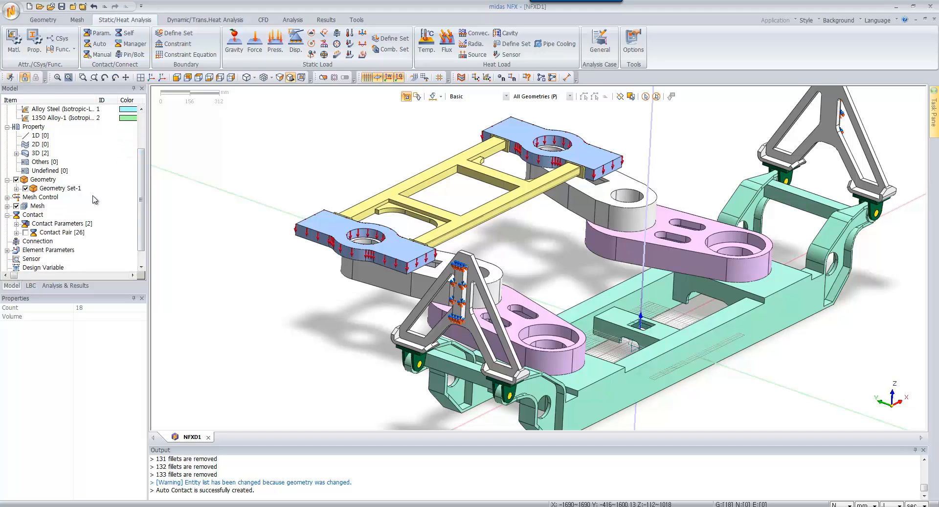
left_click(16, 232)
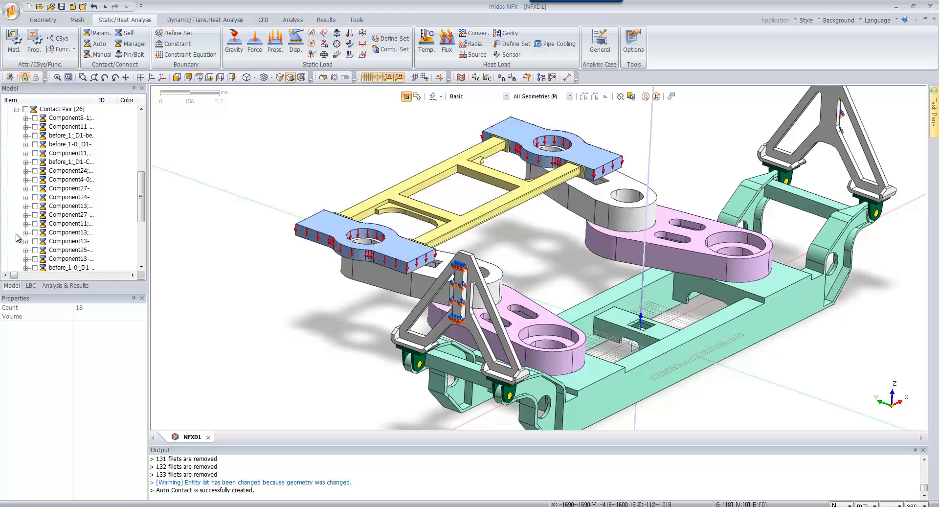
left_click(88, 119)
left_click(82, 128)
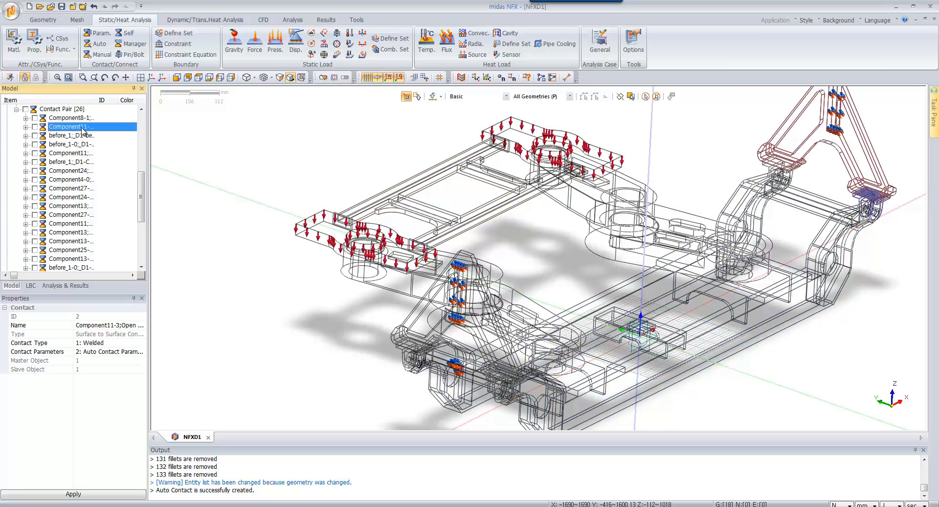
left_click(83, 154)
left_click(83, 180)
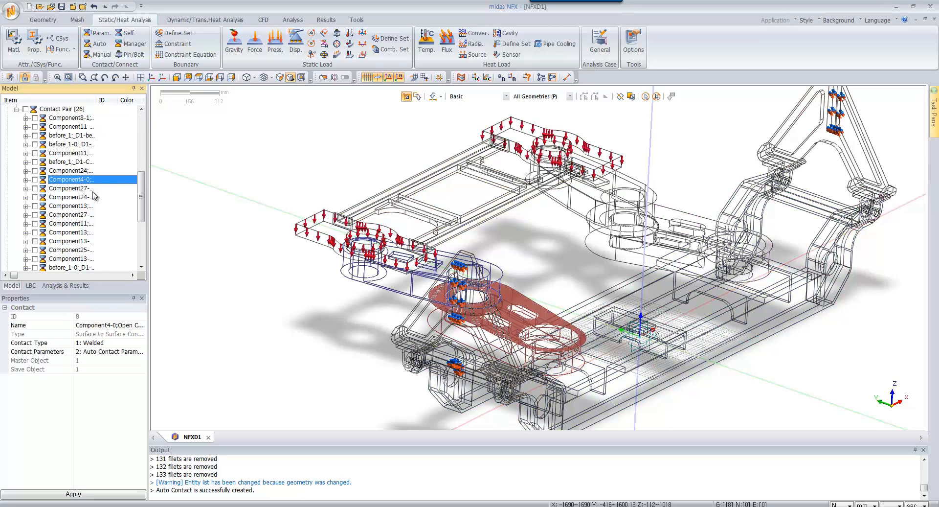
Display the contacts belonging to the white link arm under the near blue plate, and return to the normal geometry display.
left_click(410, 277)
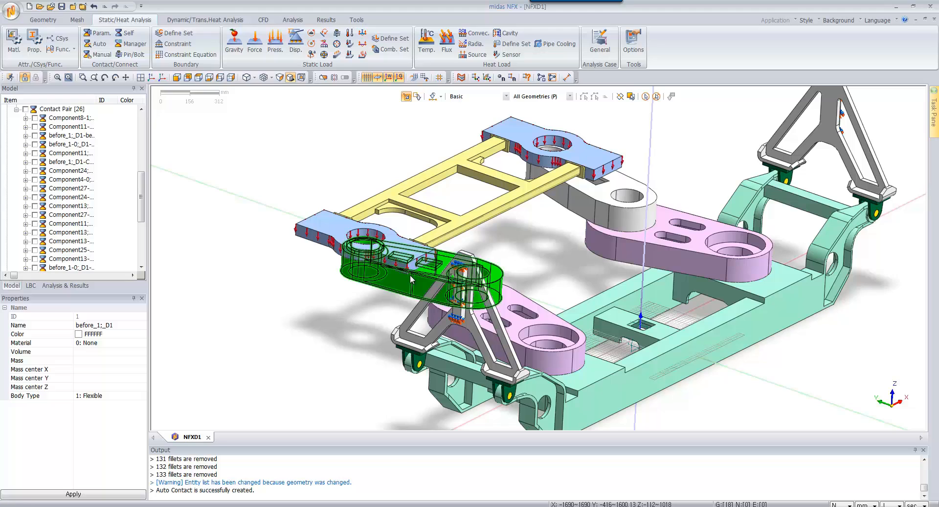
right_click(413, 283)
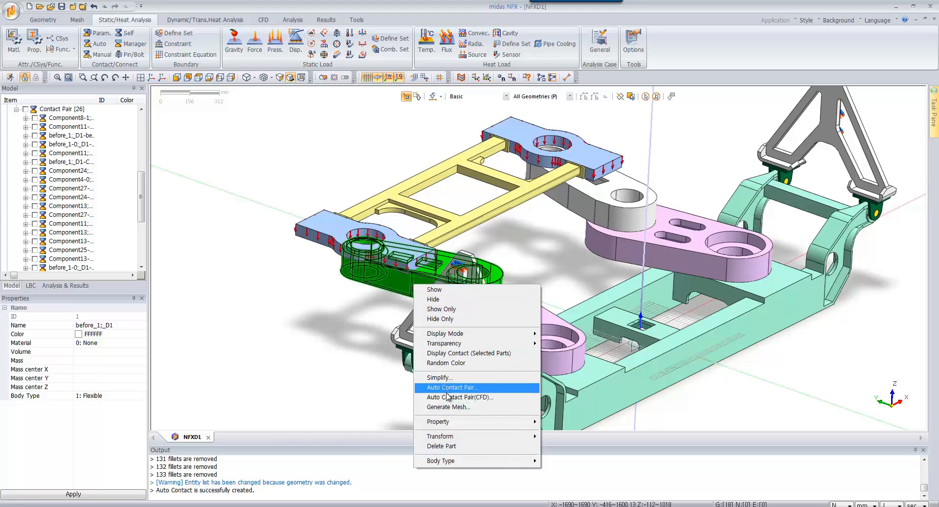
left_click(449, 353)
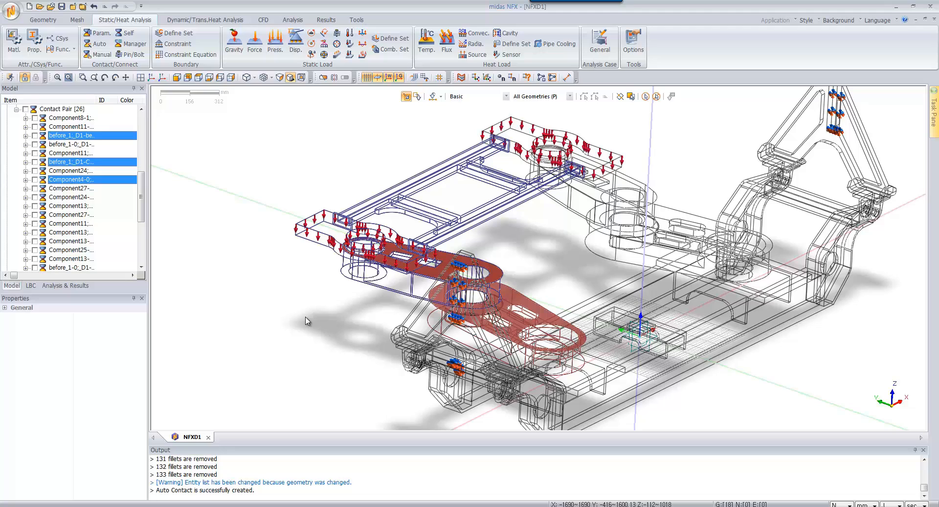
left_click_drag(143, 193, 147, 99)
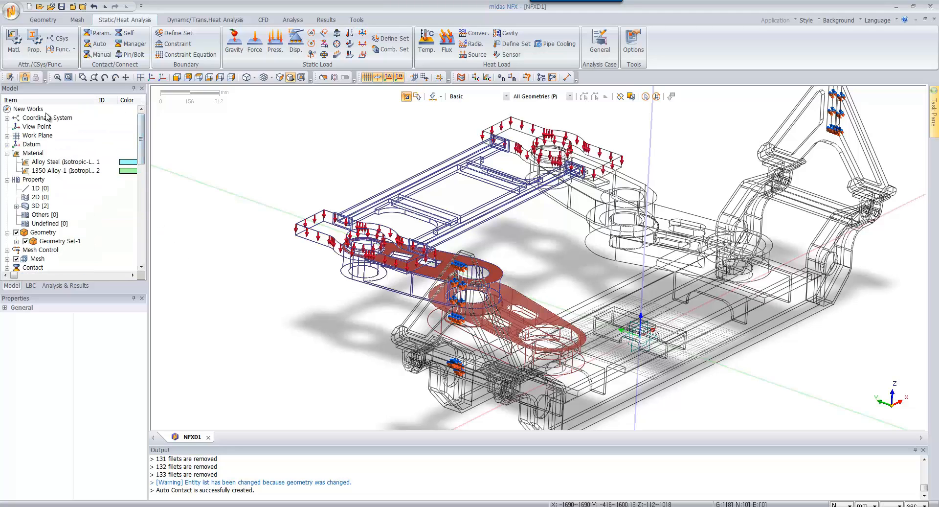
left_click(49, 233)
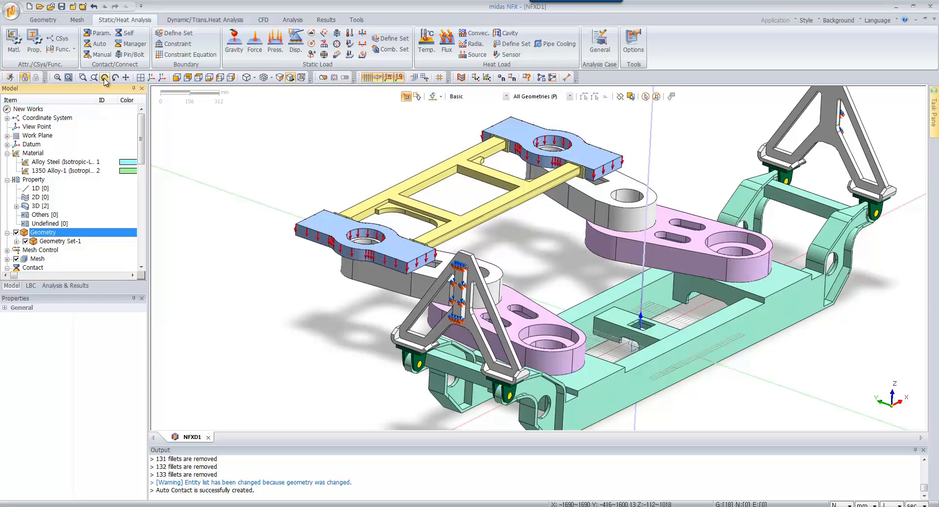
Start an automatic solid mesh with the High Speed Tetra Mesher and assign it the Steel property.
left_click(162, 77)
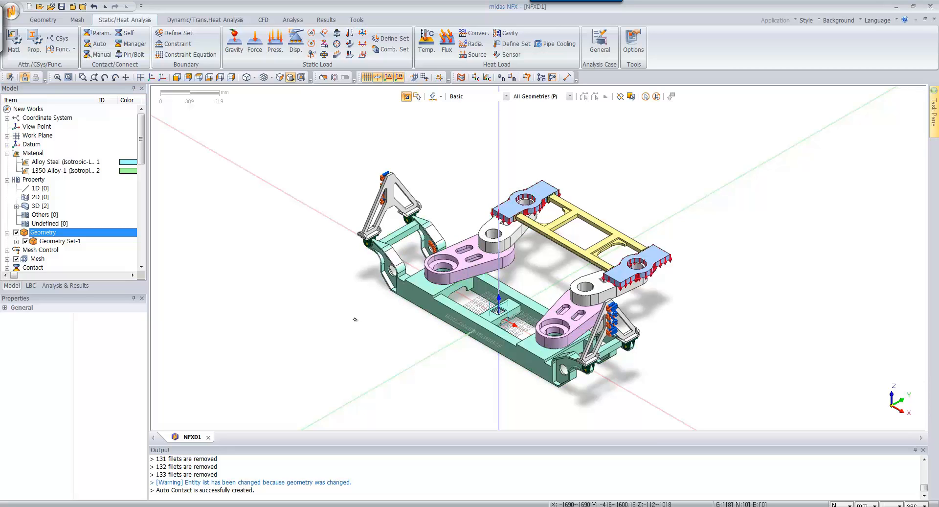
scroll(530, 286, "up", 2)
scroll(482, 215, "up", 2)
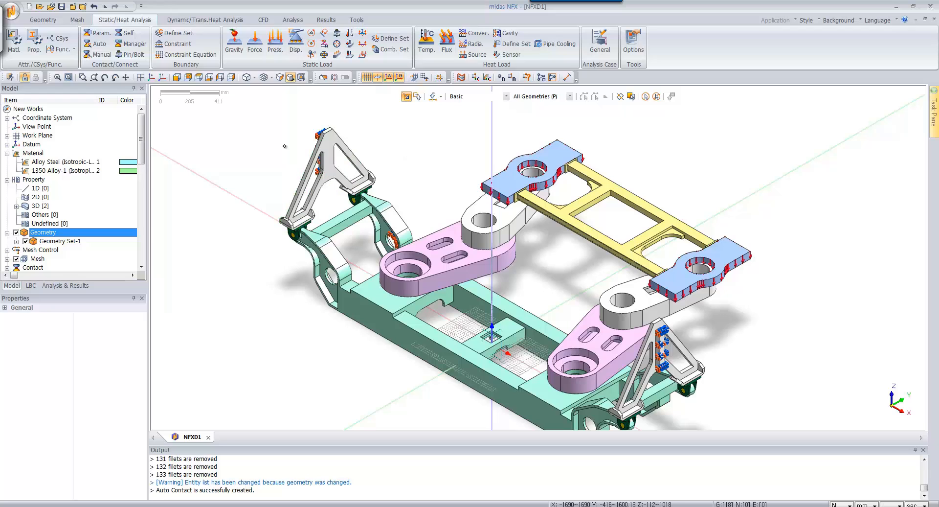
left_click(76, 20)
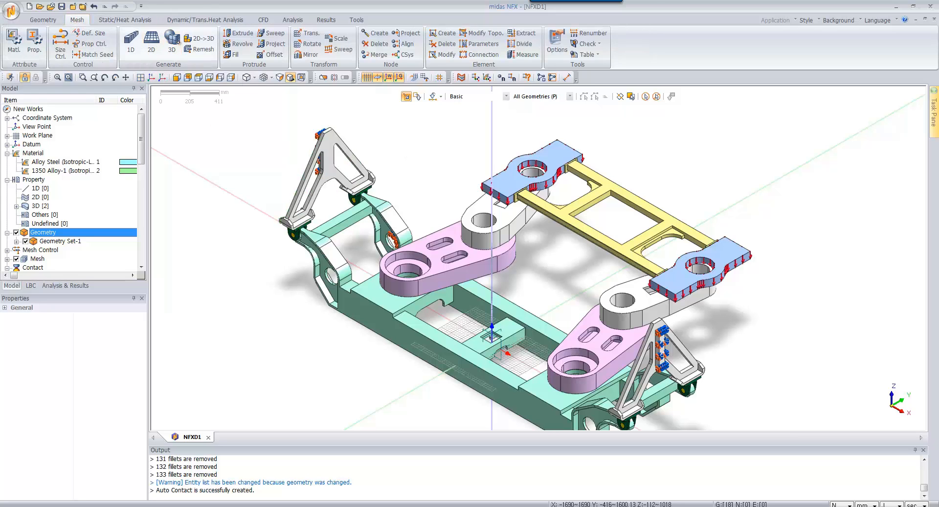
left_click(172, 43)
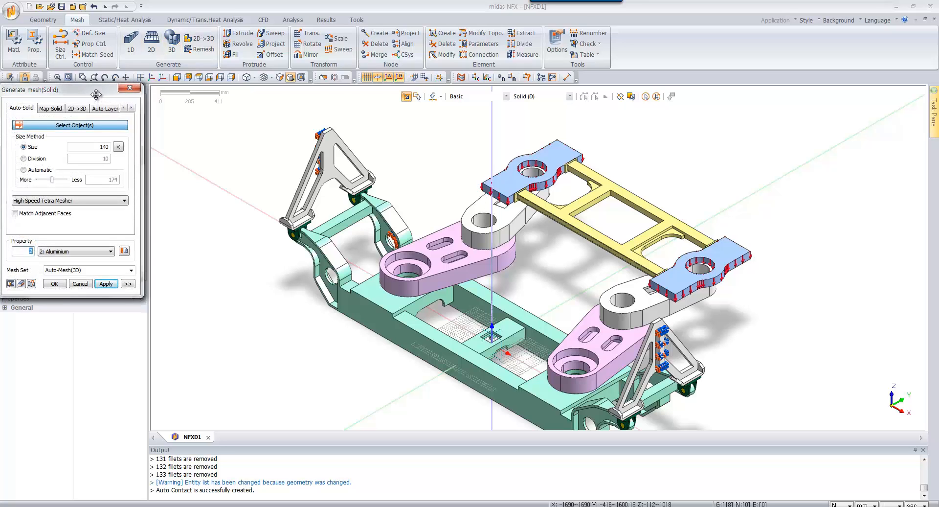
left_click_drag(96, 94, 193, 156)
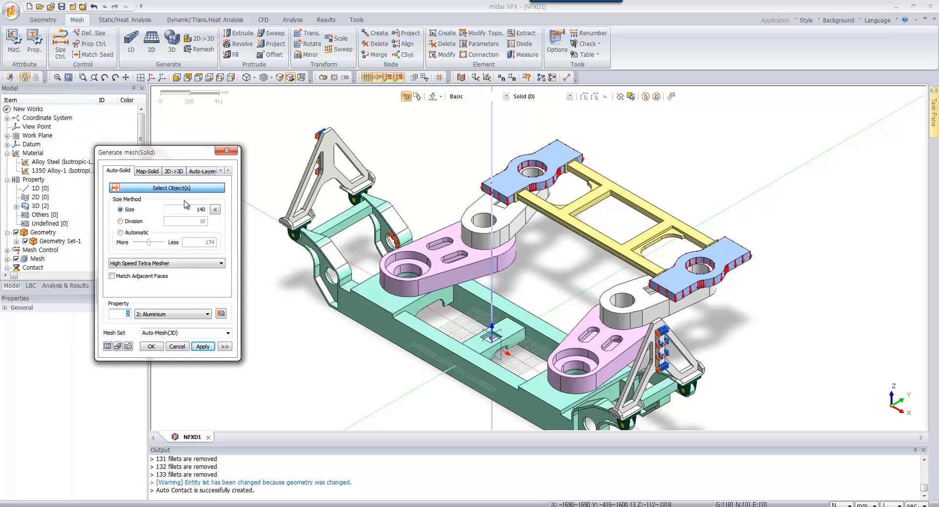
left_click(176, 314)
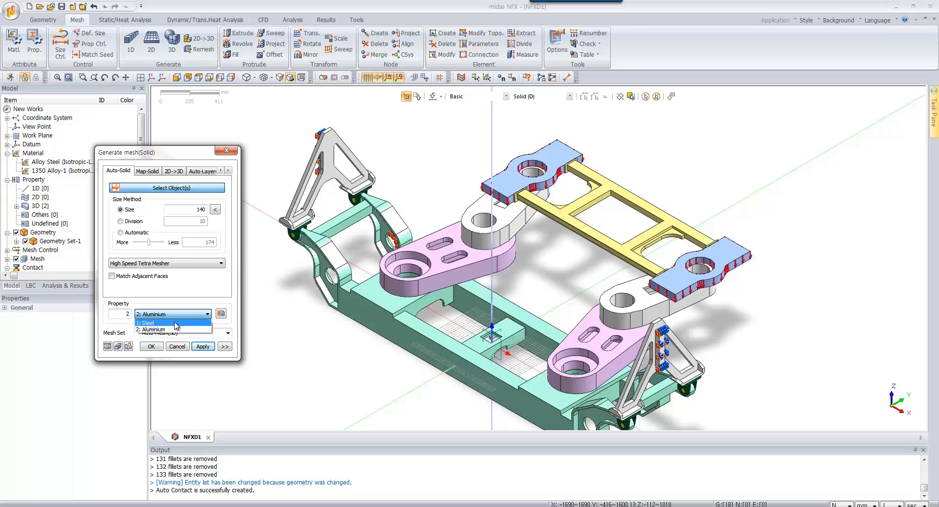
left_click(176, 323)
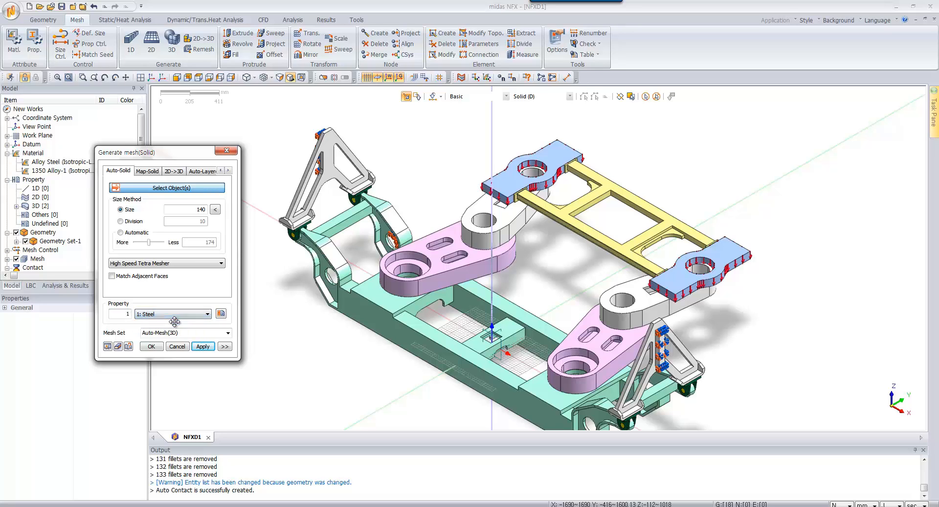
Try meshing all parts except the teal base frame and the two white A-shaped brackets at size 140, and undo that mesh.
left_click(646, 97)
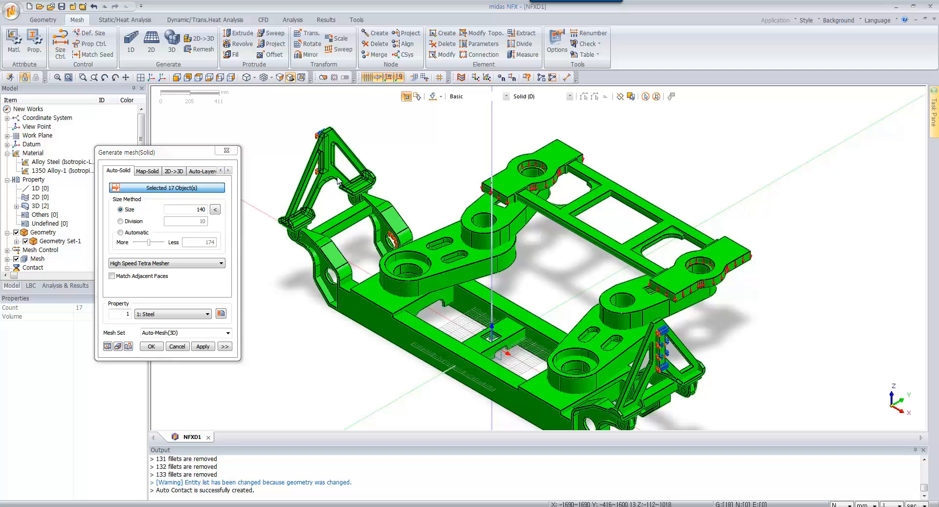
left_click(674, 372)
left_click(493, 371)
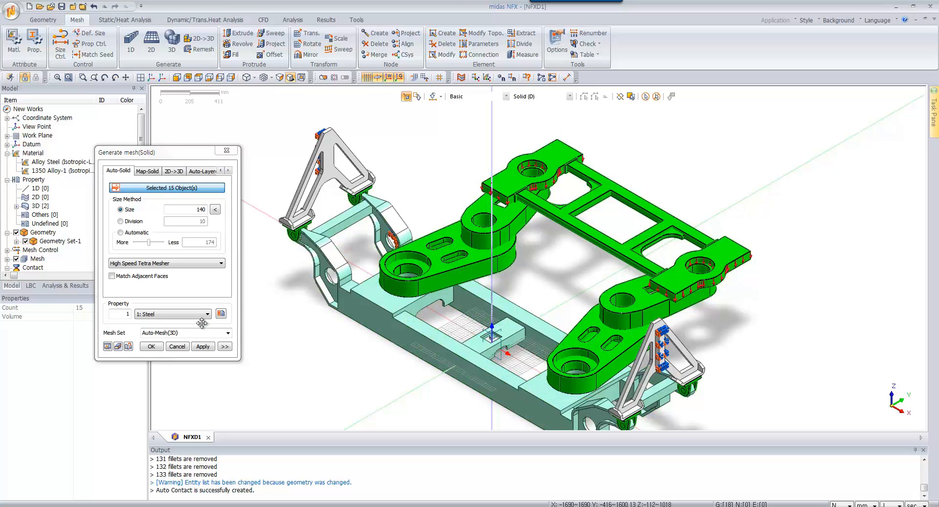
left_click(210, 347)
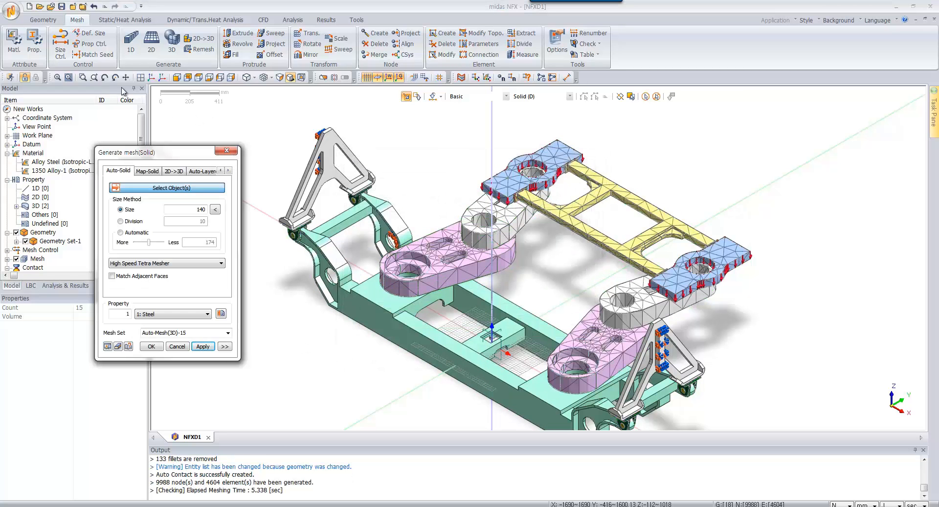
left_click(93, 7)
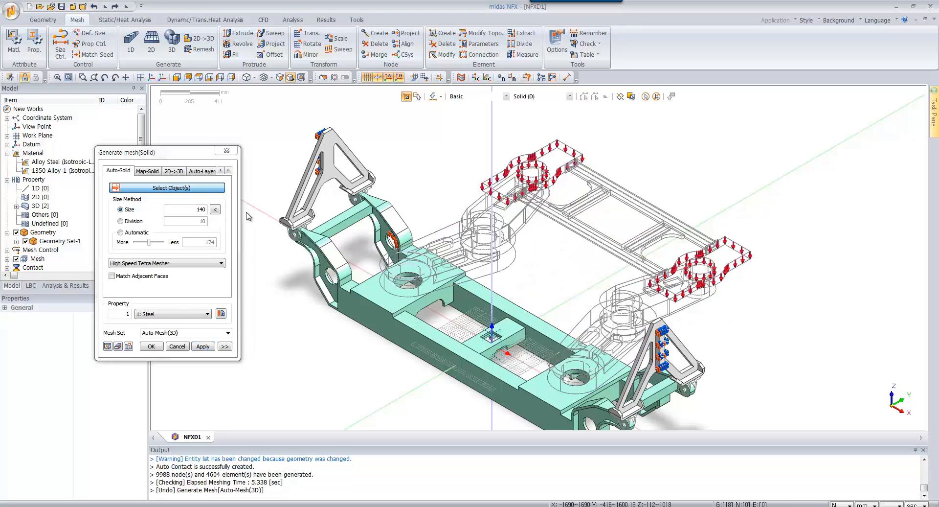
Generate a Steel solid mesh of size 80 on all parts except the teal base frame and the two white A-shaped brackets.
left_click(645, 97)
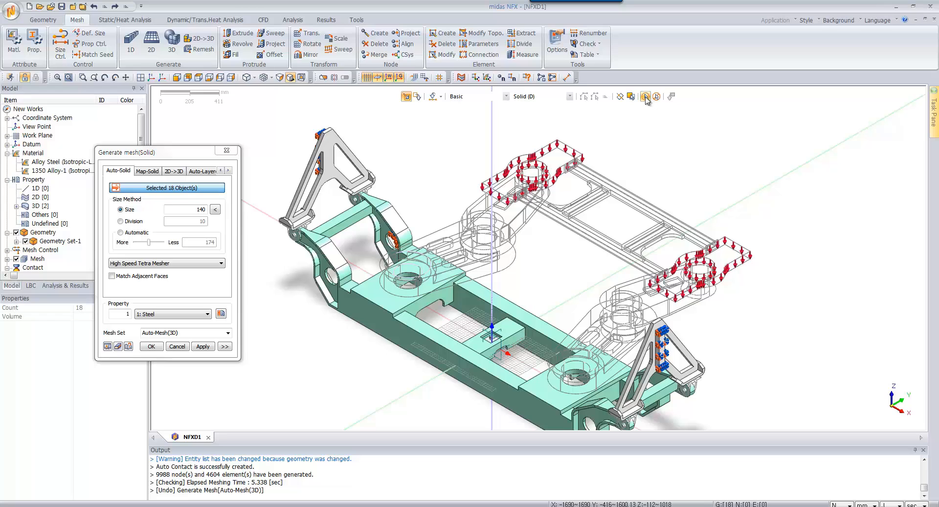
left_click(378, 290)
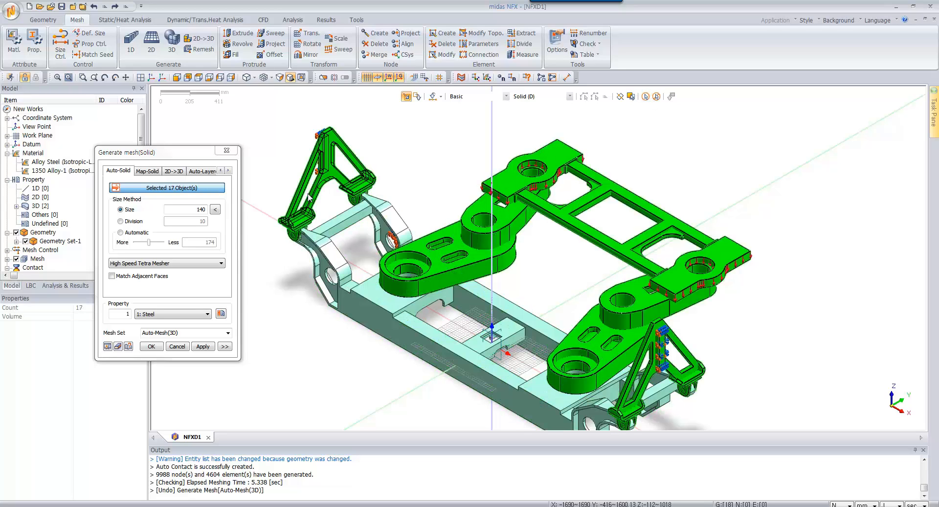
left_click(308, 197)
left_click(616, 374)
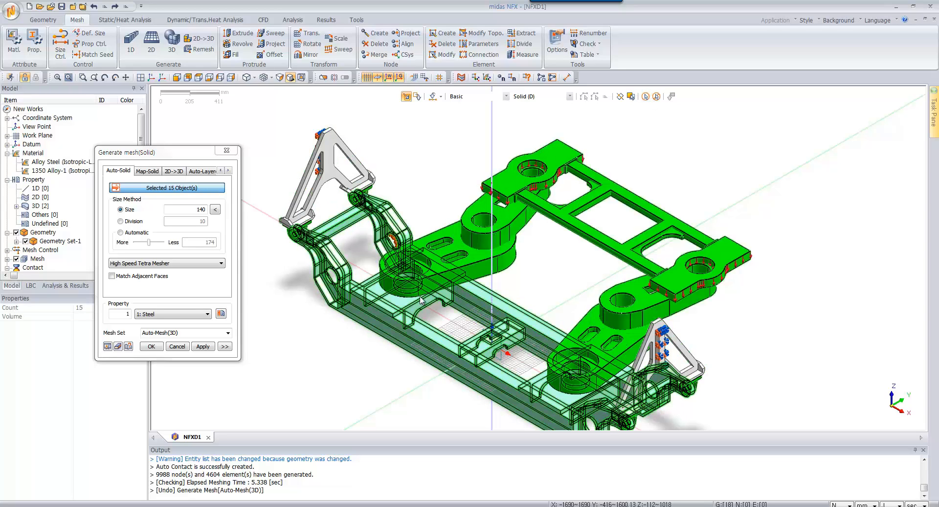
double_click(210, 209)
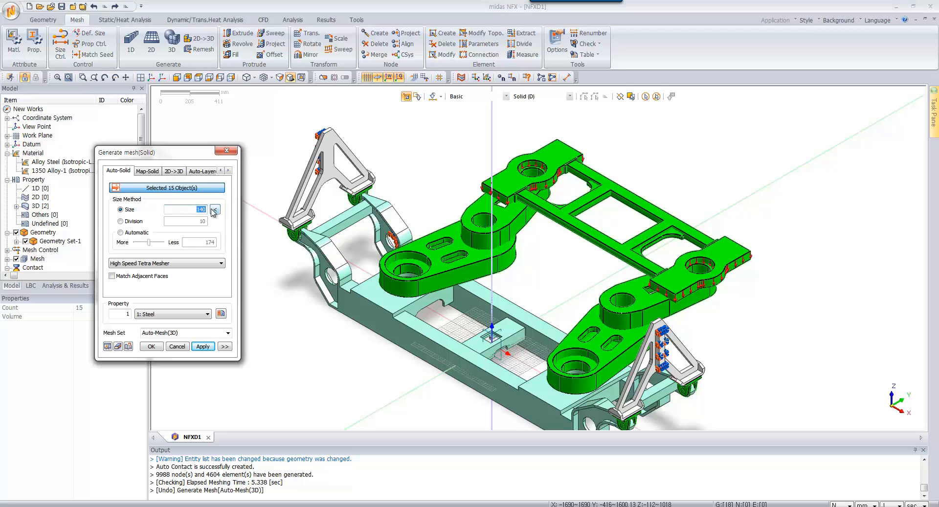
left_click(214, 210)
left_click(202, 346)
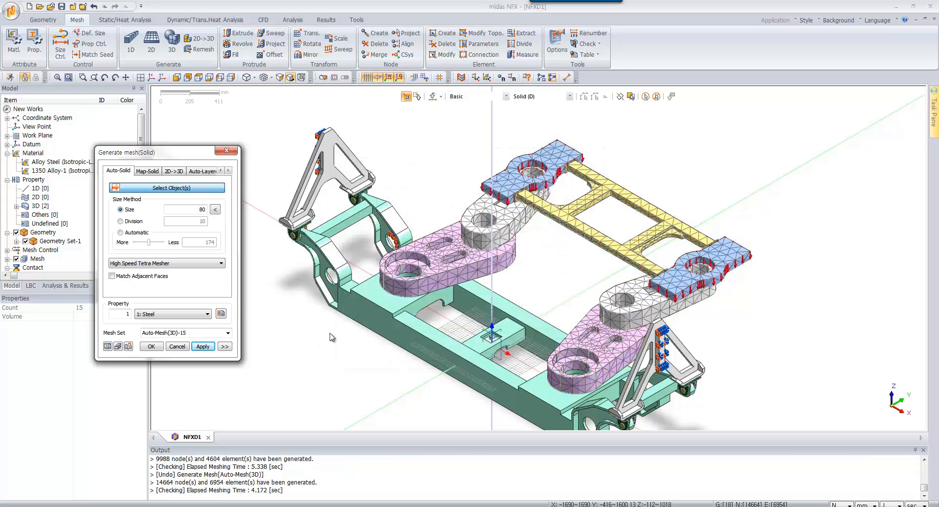
Generate a solid mesh of size 80 with the Aluminium property on the teal base frame.
left_click(364, 315)
left_click(364, 316)
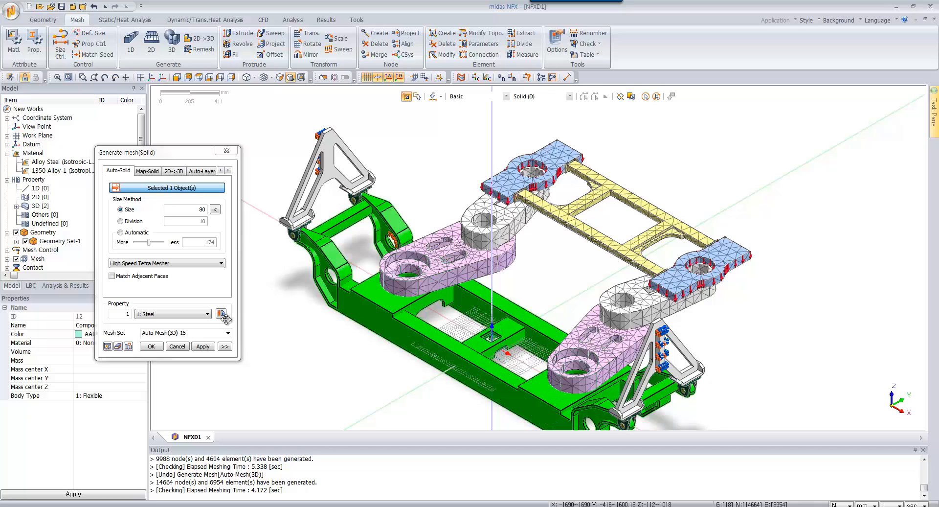
left_click(195, 315)
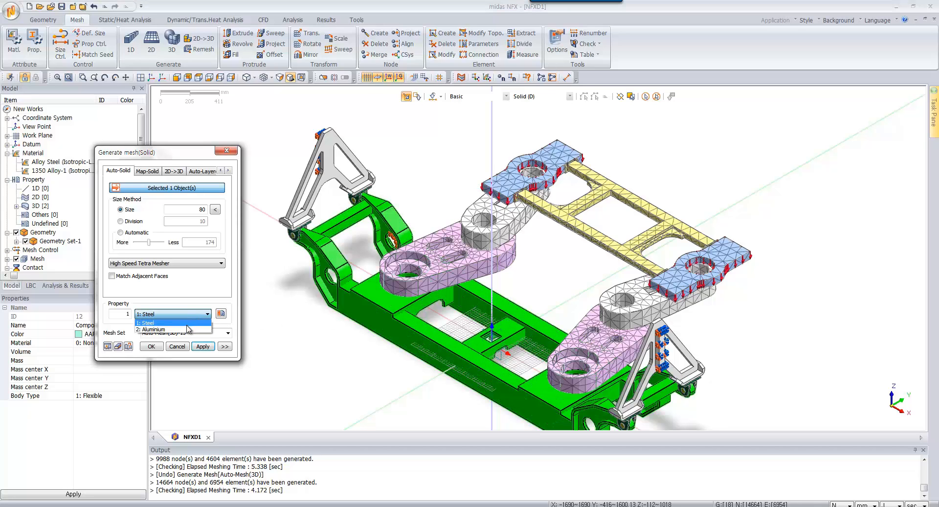
left_click(189, 329)
left_click(203, 346)
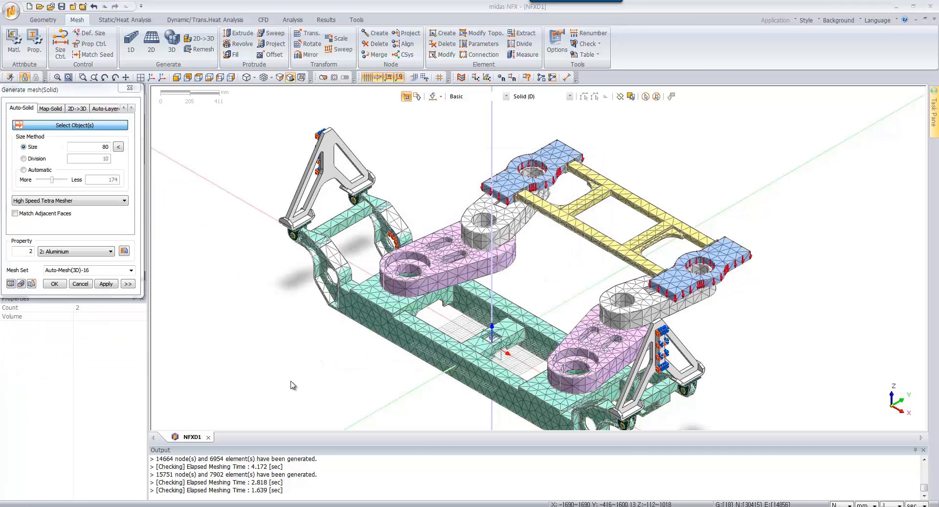
Generate a solid mesh of size 50 with the Aluminium property on the two white A-shaped brackets and finish meshing.
left_click(303, 220)
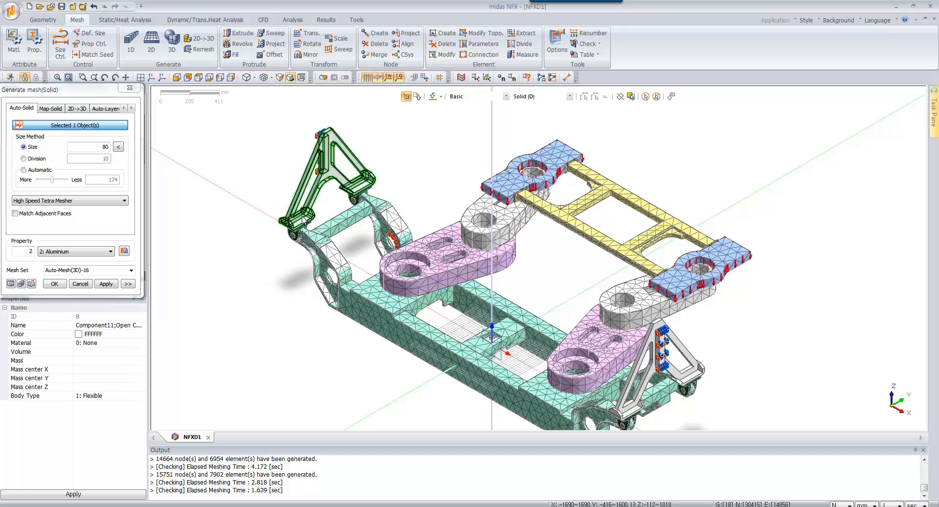
left_click(636, 372)
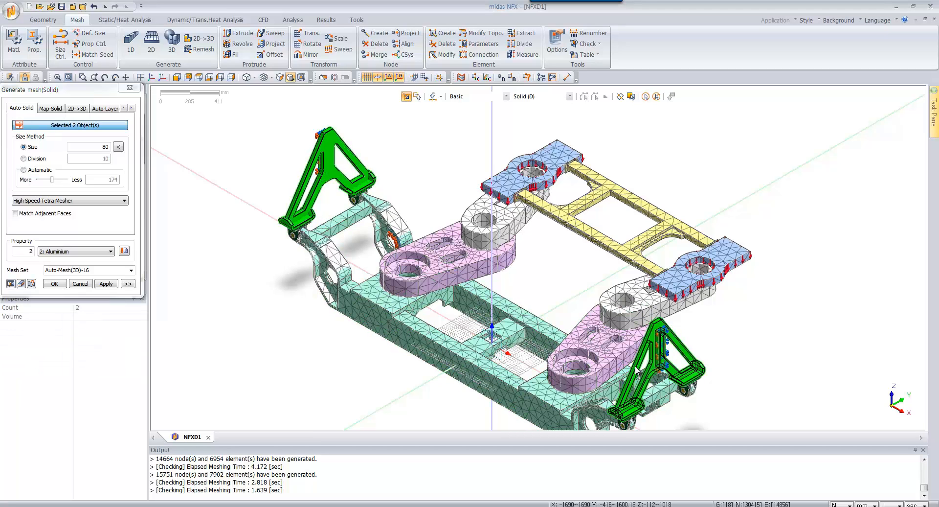
left_click(110, 146)
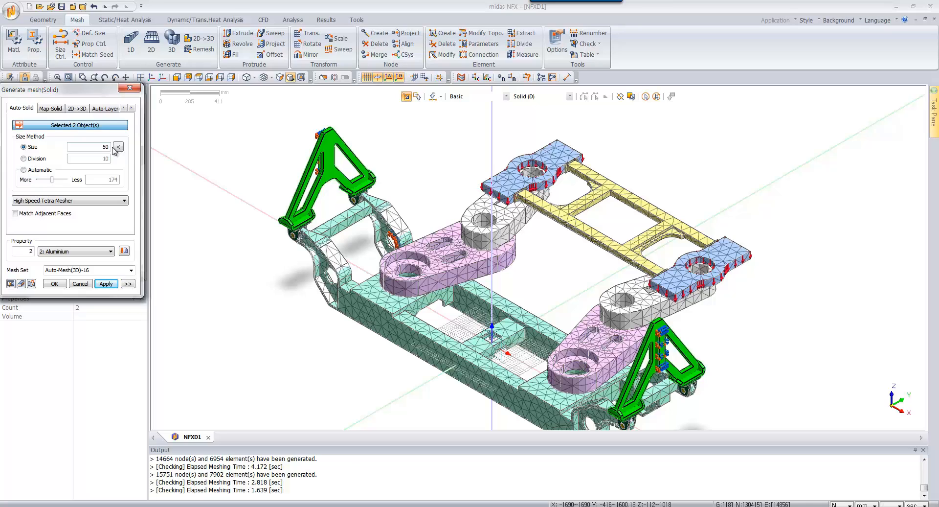
left_click(10, 284)
left_click(55, 284)
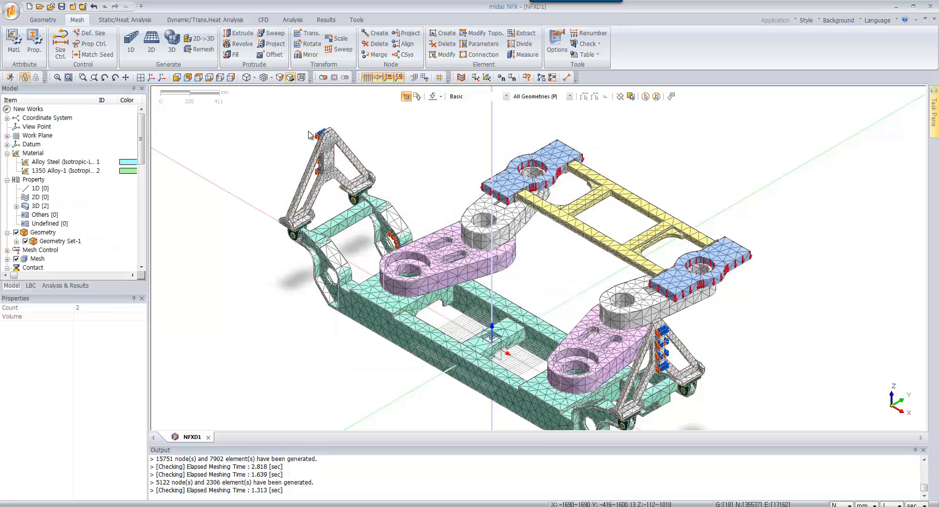
Create a Linear Static analysis case titled "Analysis Case" that includes all meshes, Boundary Set-1, Load Set-1 and the contact pairs.
scroll(379, 188, "up", 5)
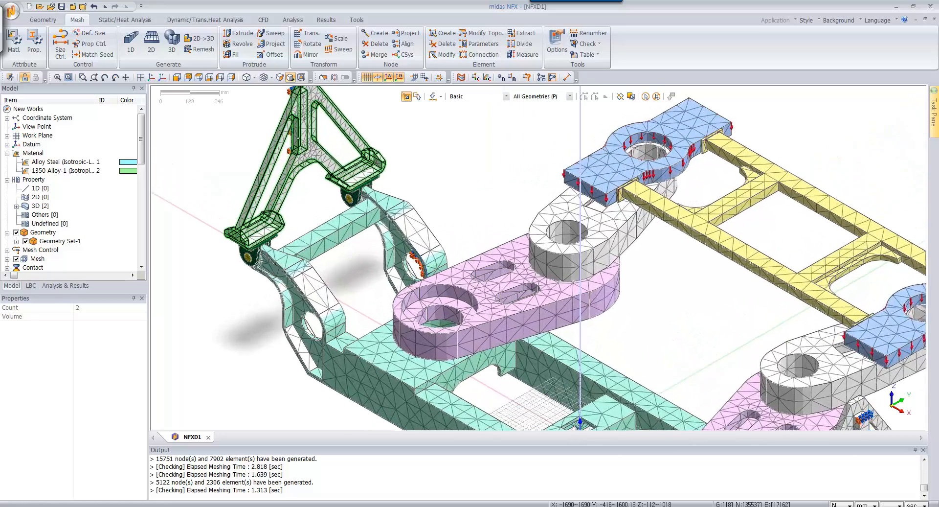
scroll(298, 138, "up", 1)
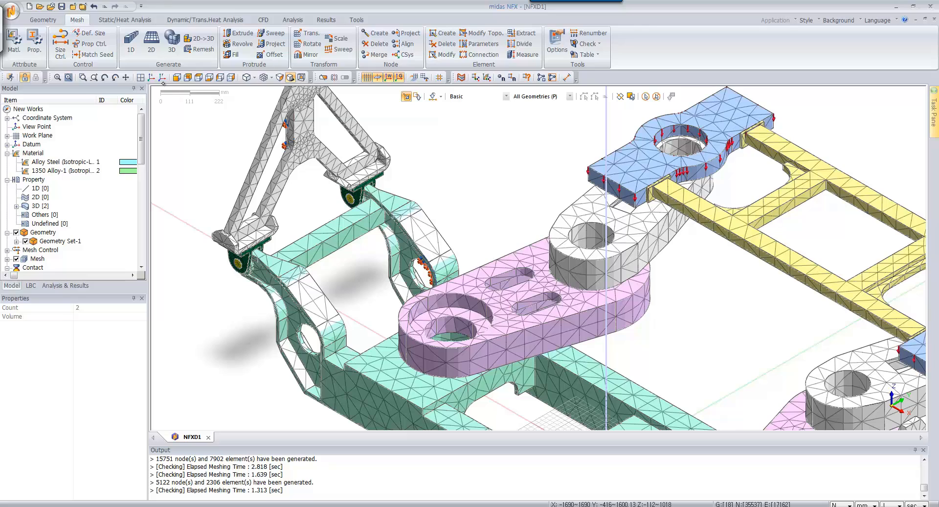
left_click(151, 77)
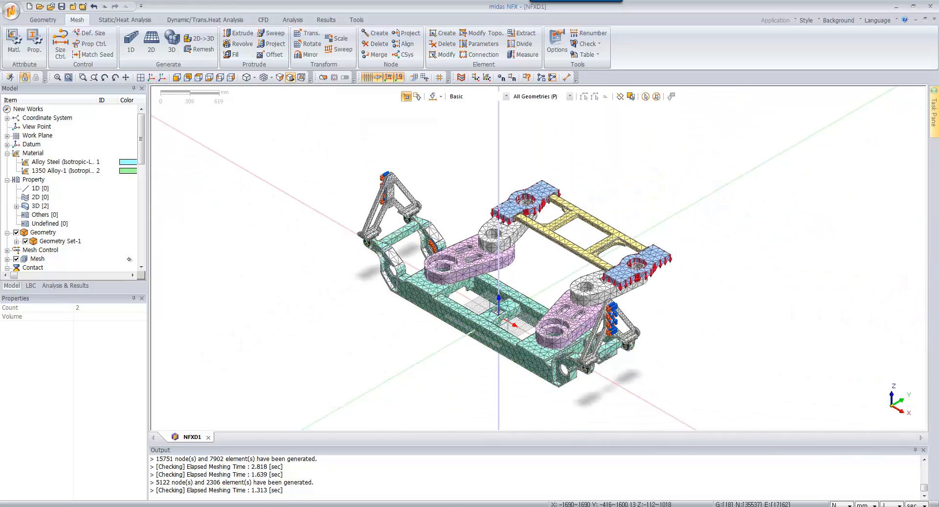
left_click(80, 285)
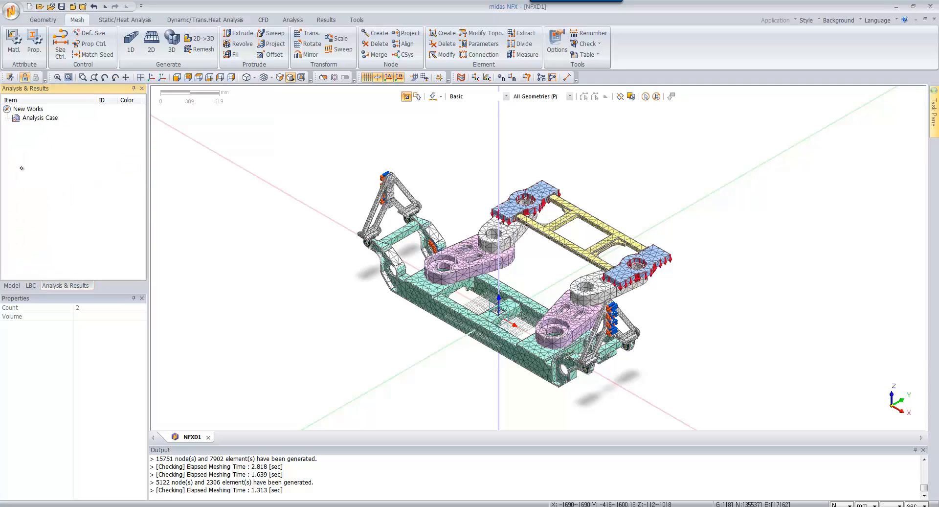
left_click(38, 118)
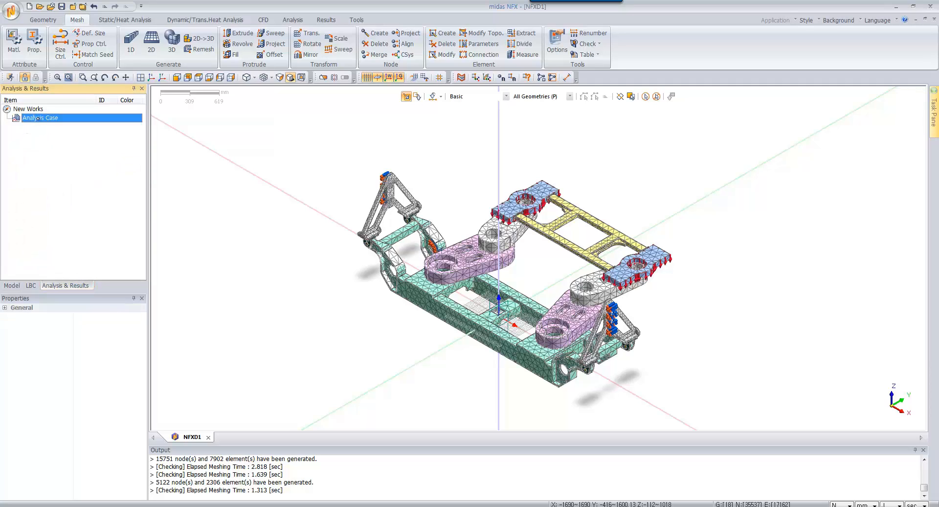
left_click(293, 20)
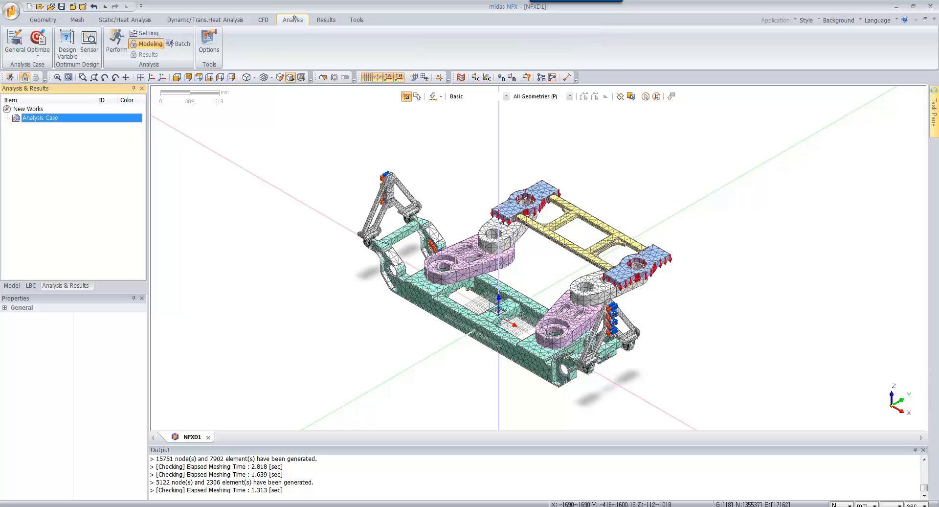
left_click(15, 40)
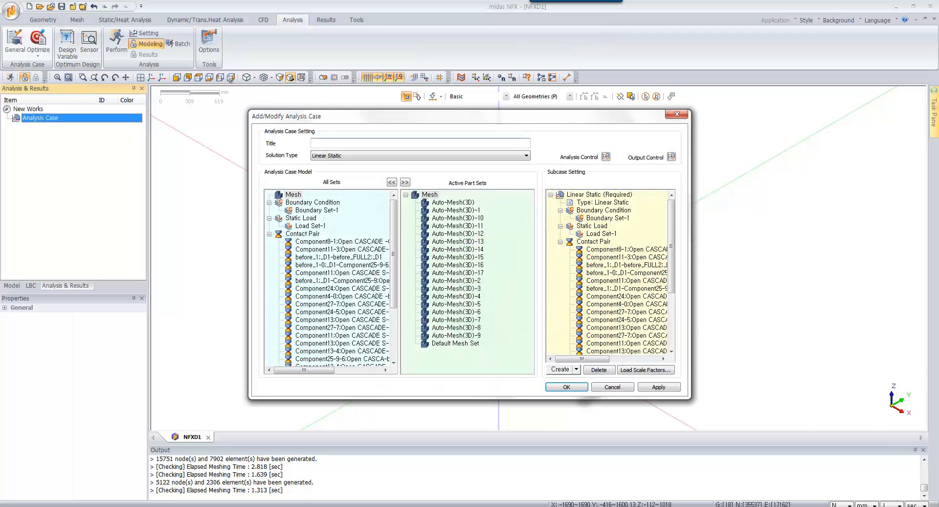
left_click(324, 146)
left_click(327, 157)
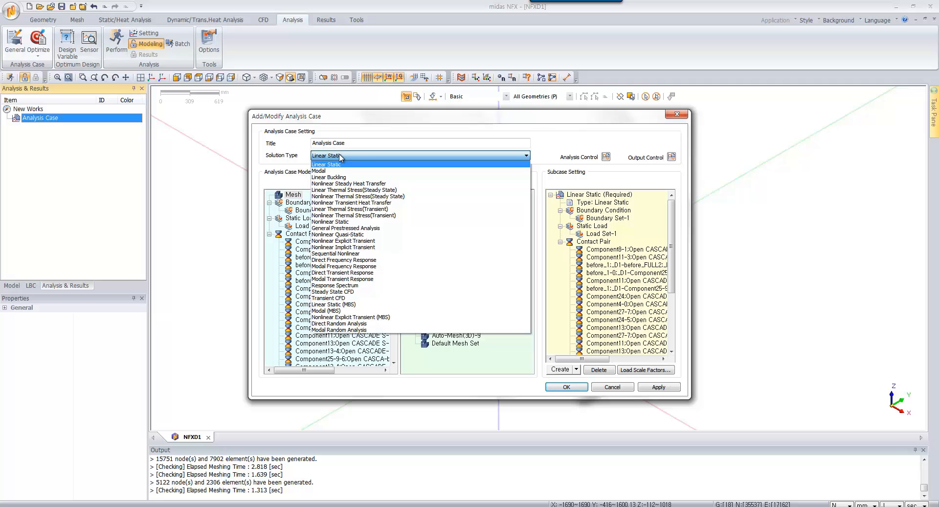
left_click(341, 156)
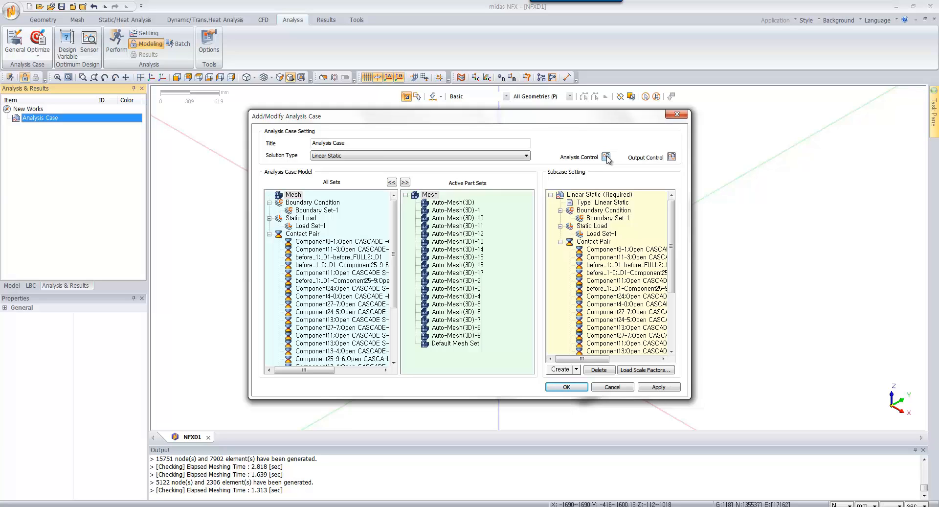
left_click(566, 387)
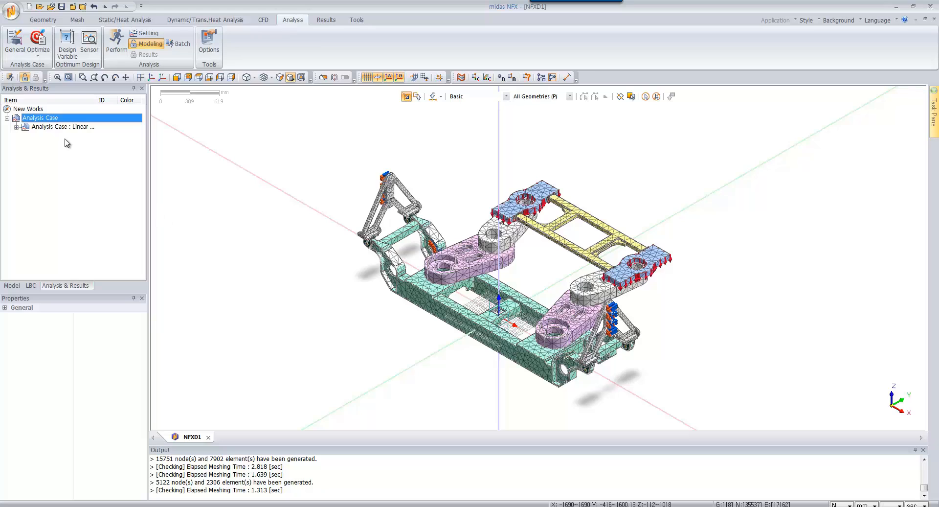
Solve the linear static analysis case, saving the model as NFXD1.nfx over the existing file.
left_click(57, 127)
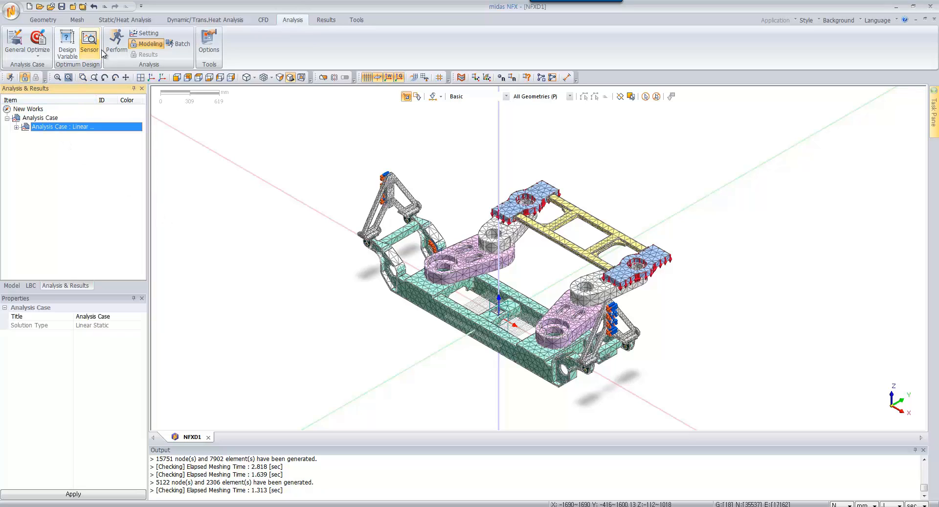
left_click(115, 44)
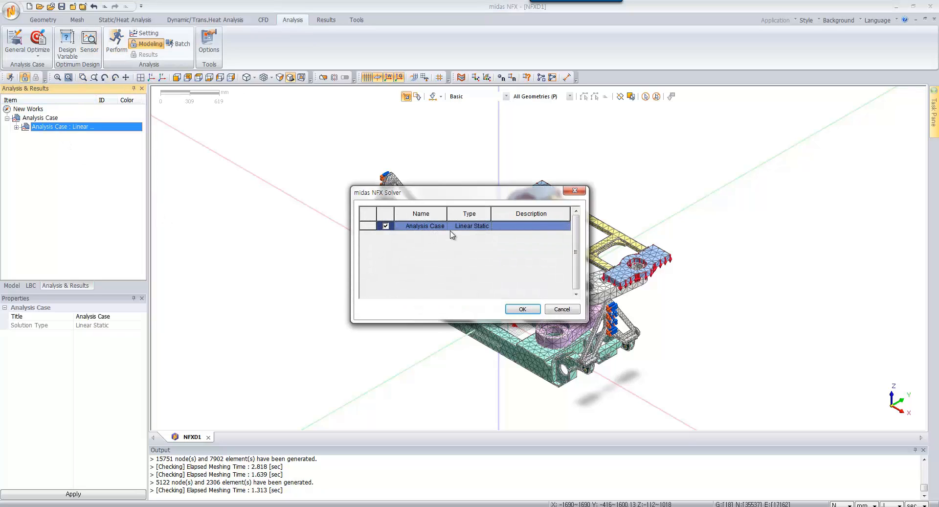
left_click(523, 309)
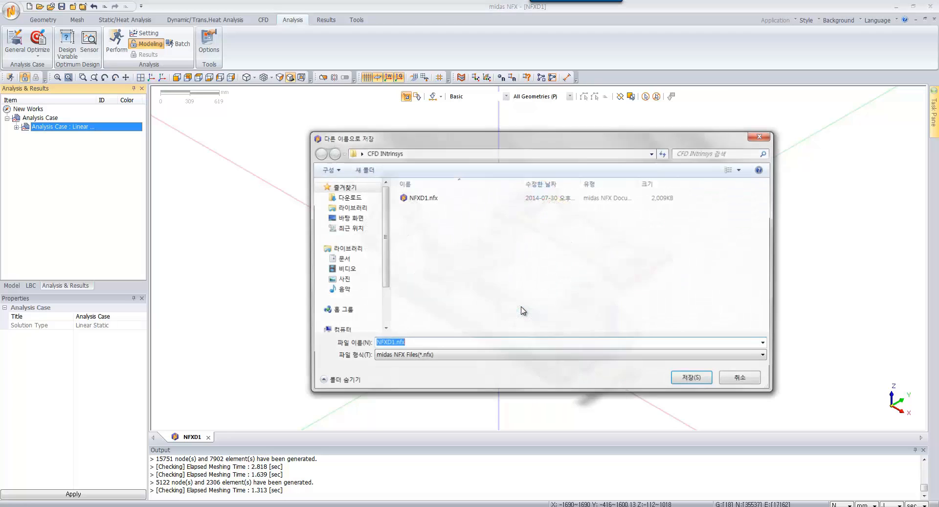
left_click(693, 382)
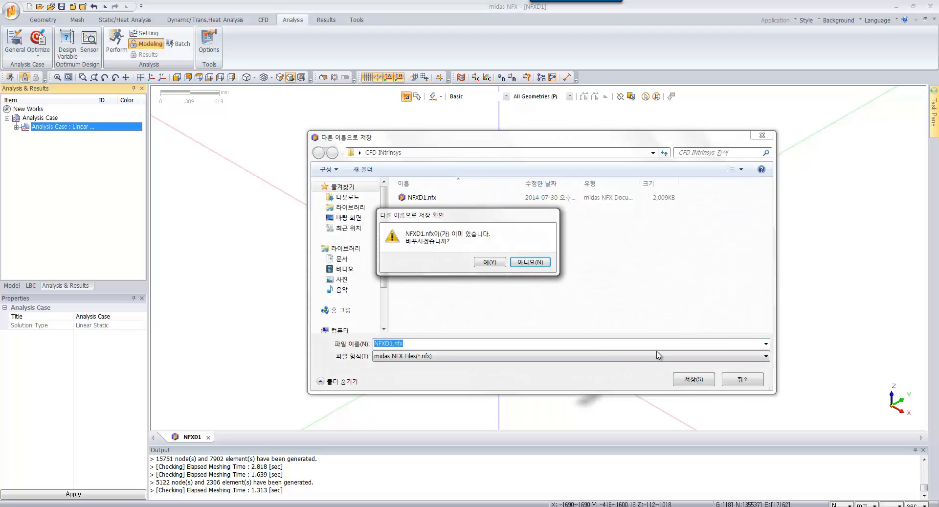
left_click(489, 262)
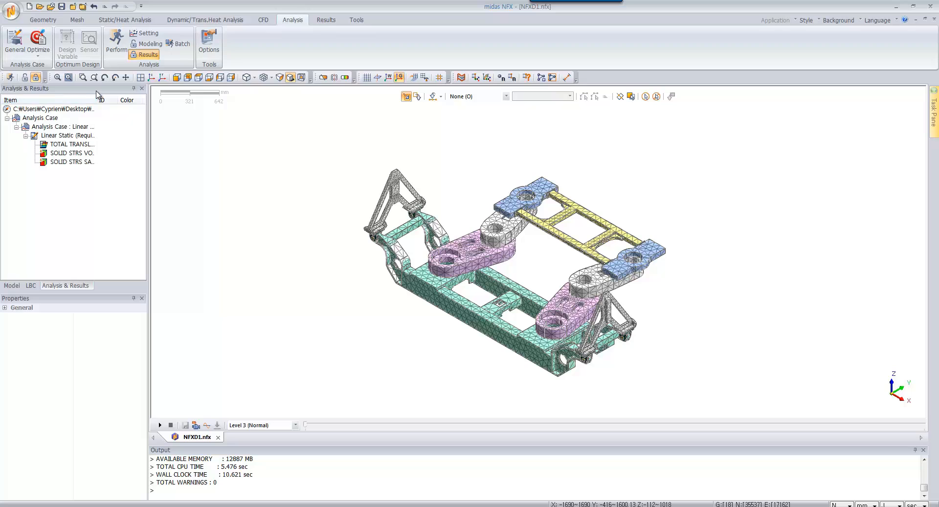
Display the total translation contour and examine the displacement of the arms and upper frame up close.
left_click_drag(96, 100, 138, 101)
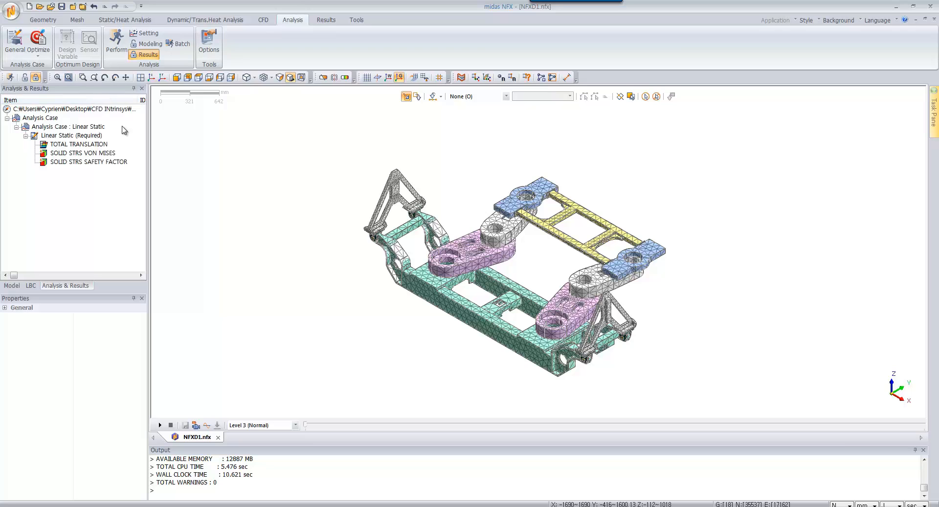
double_click(84, 142)
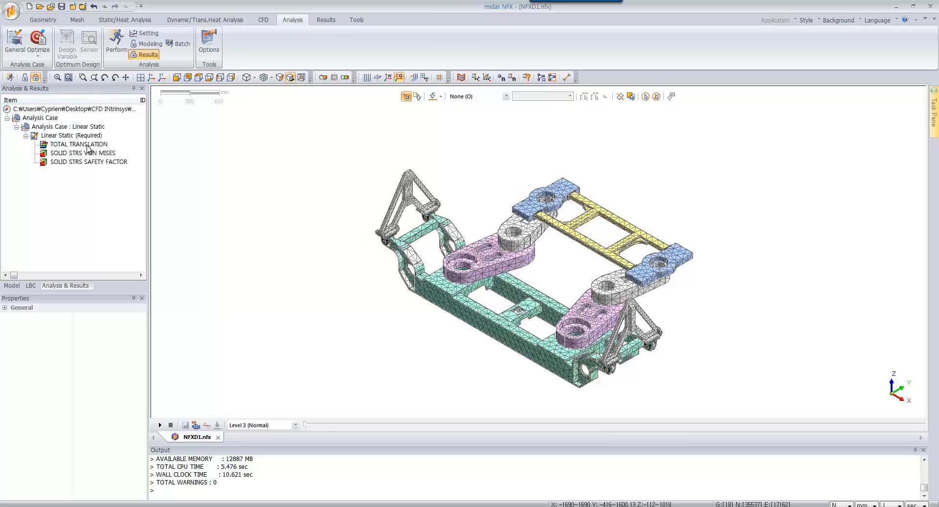
double_click(88, 144)
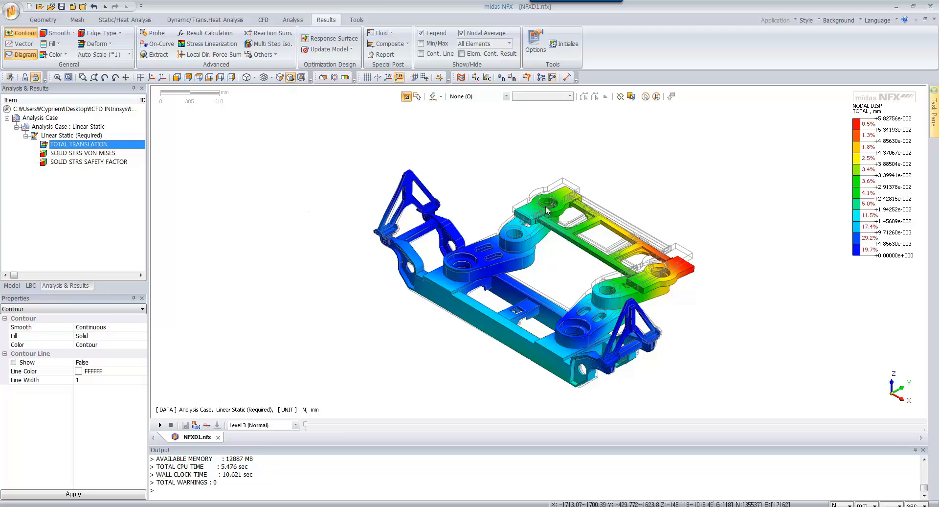
scroll(545, 205, "up", 5)
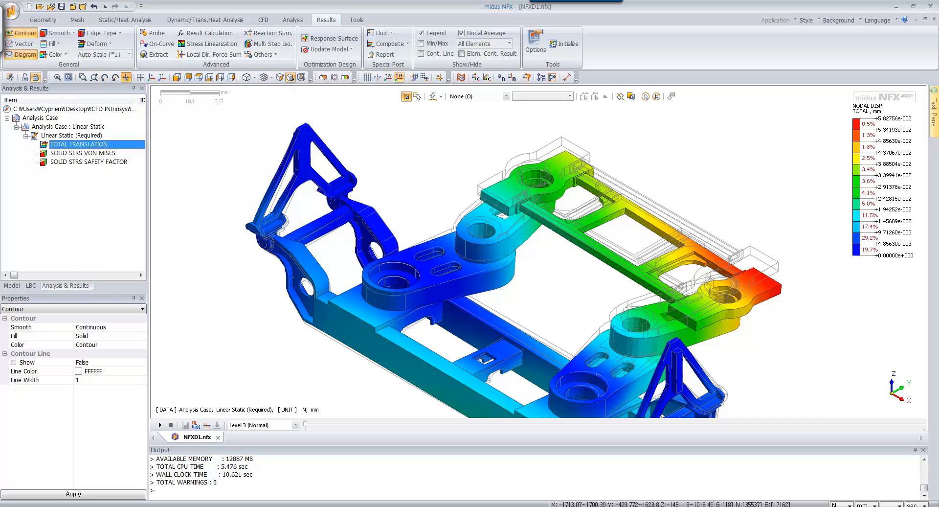
left_click(126, 77)
left_click_drag(573, 309, 509, 263)
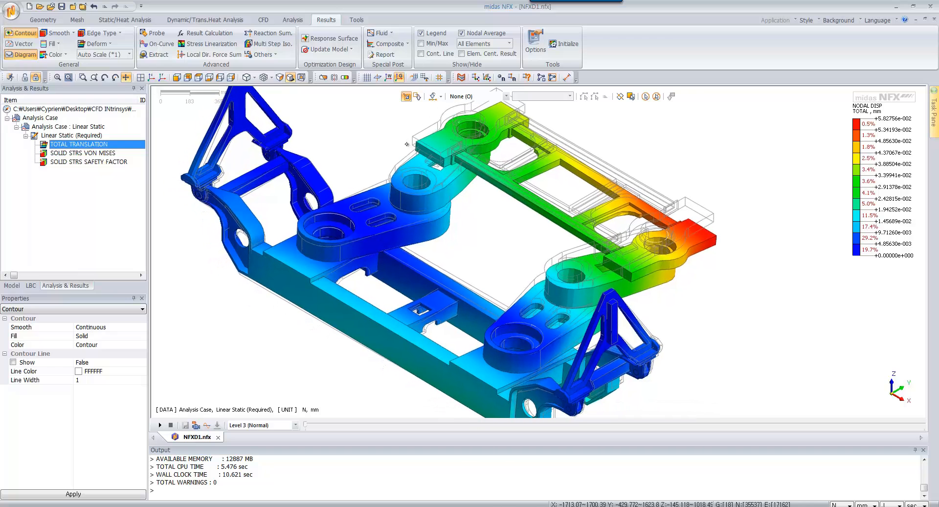
scroll(616, 234, "up", 4)
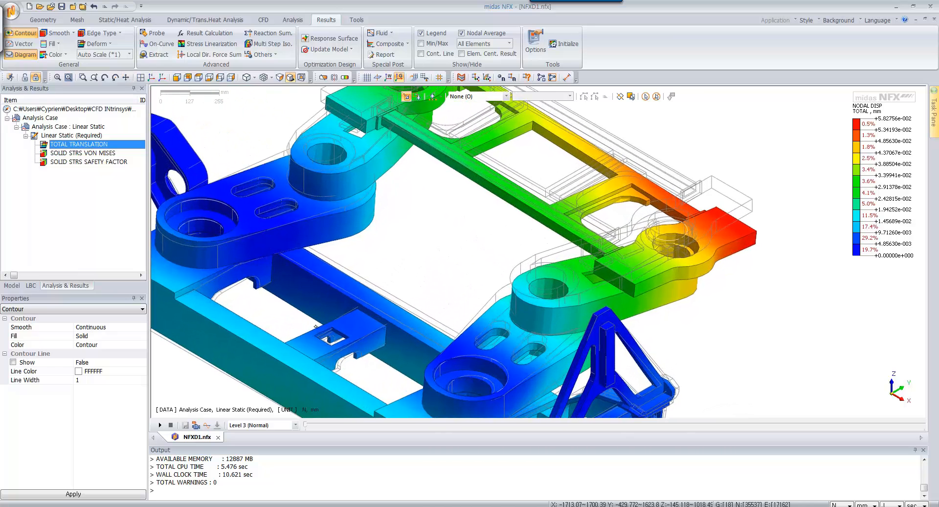
Play the deformation animation of the total translation result and stop it.
left_click(196, 425)
left_click(160, 424)
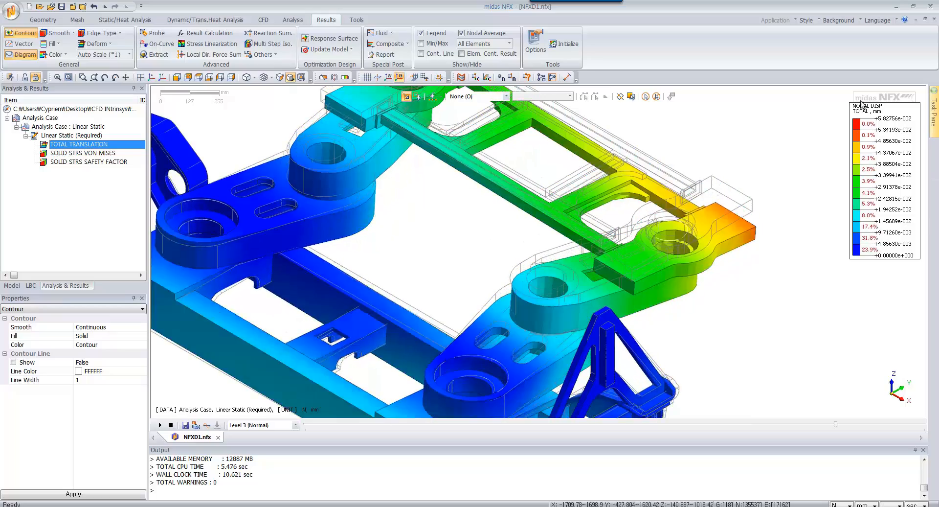
left_click(171, 425)
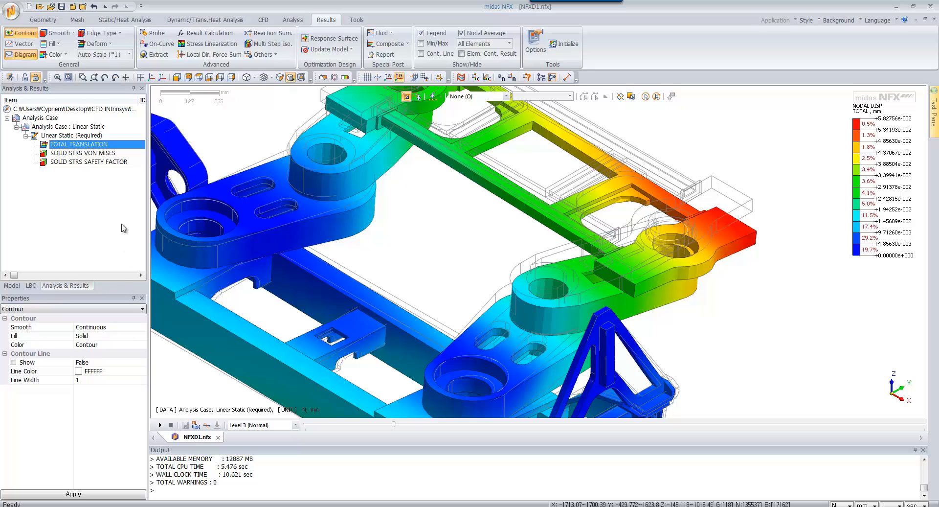
Display the solid von Mises stress contour on the whole assembly in an isometric view.
left_click(90, 156)
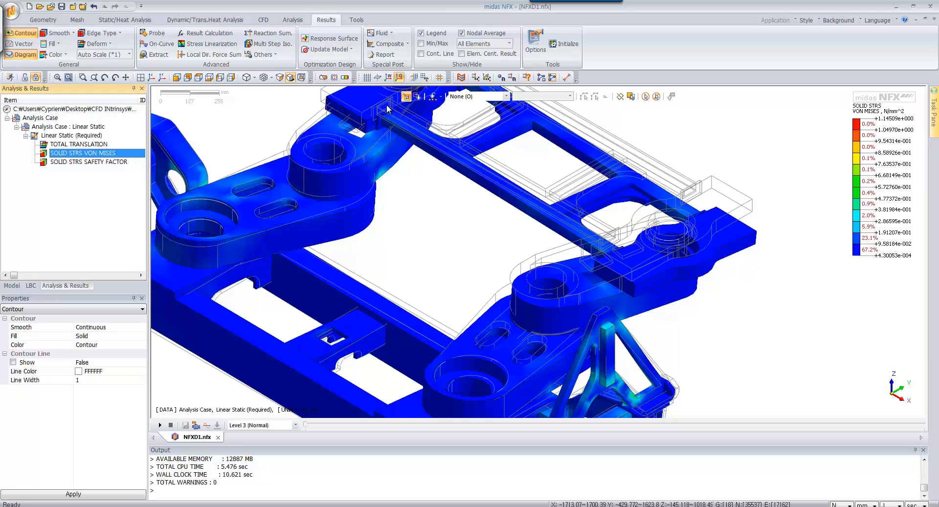
left_click(151, 78)
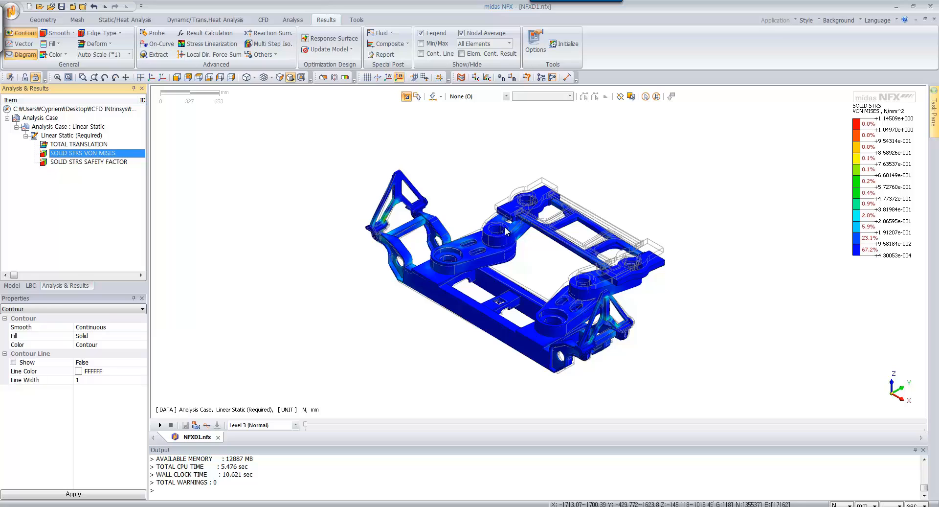
scroll(508, 186, "up", 1)
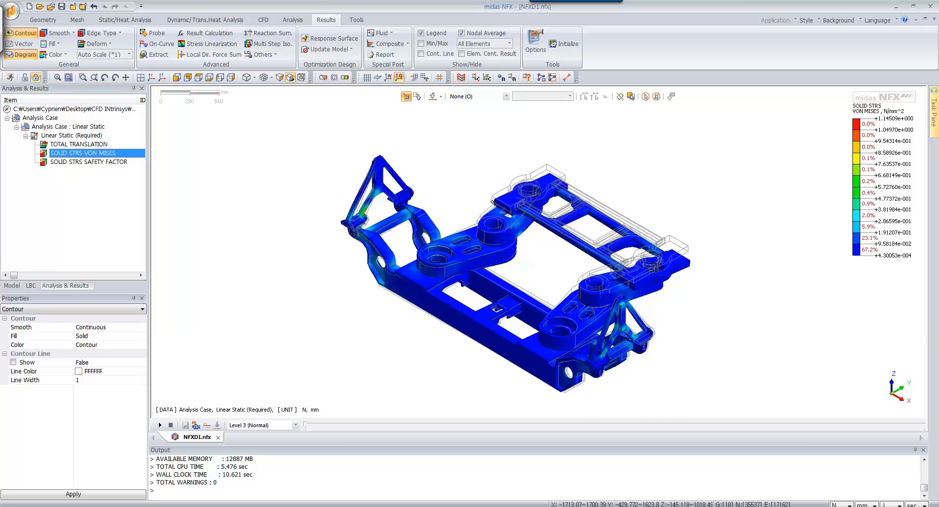
scroll(493, 201, "up", 1)
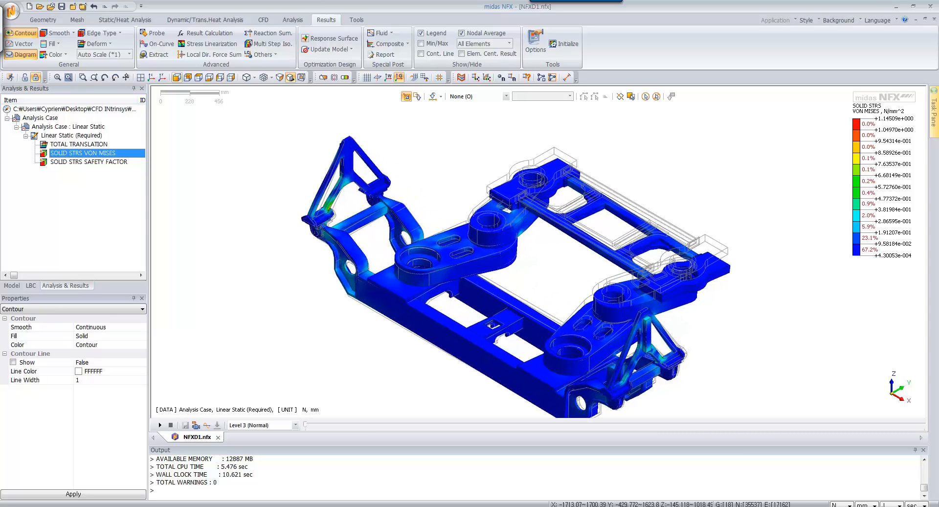
Switch the von Mises contour smoothing to Fringe and show the minimum and maximum value markers.
left_click(61, 33)
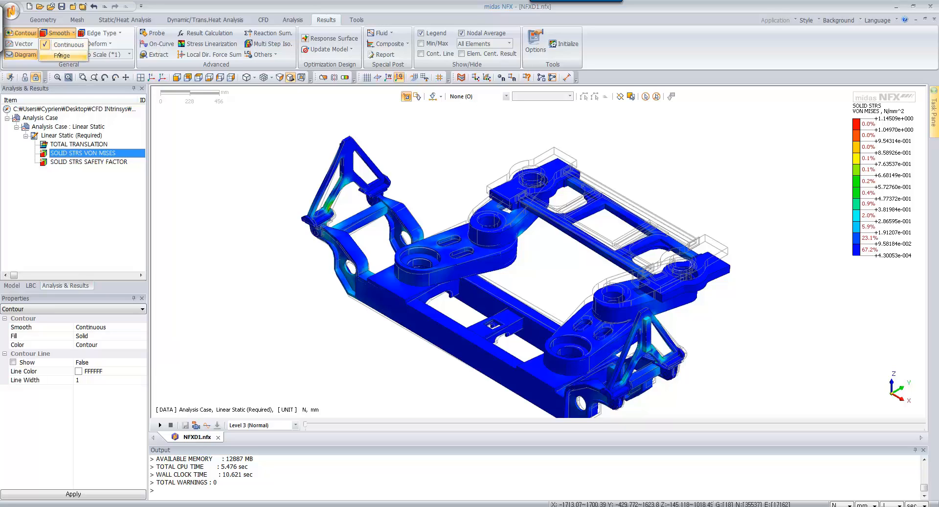
left_click(61, 45)
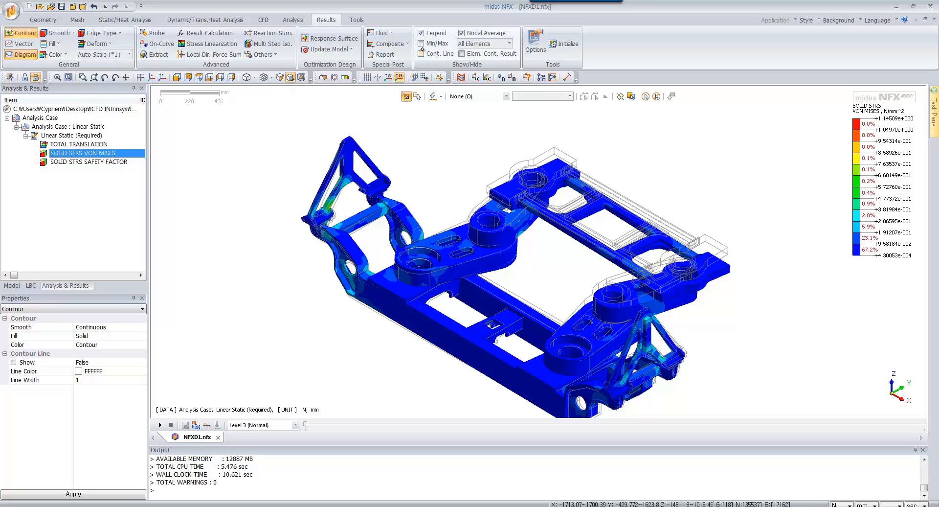
left_click(420, 43)
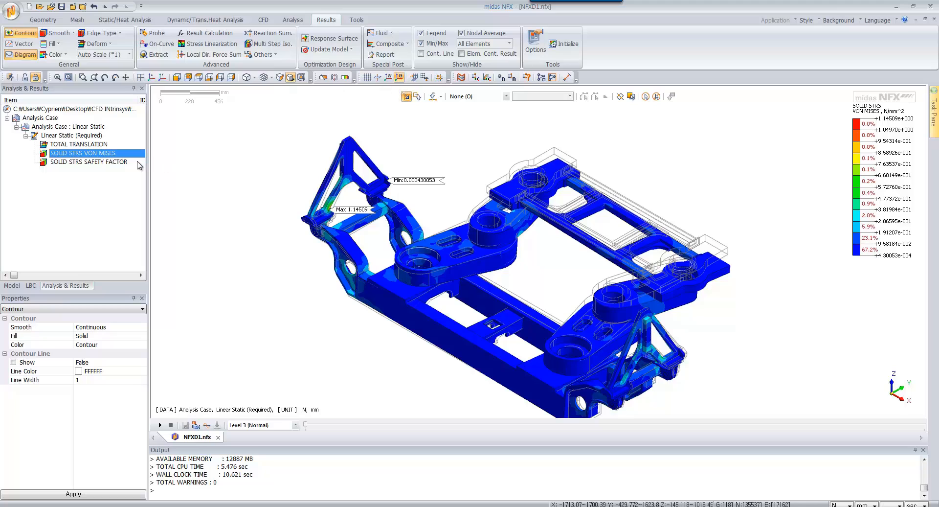
Check the solid stress safety factor contour and return to the von Mises stress contour.
double_click(120, 163)
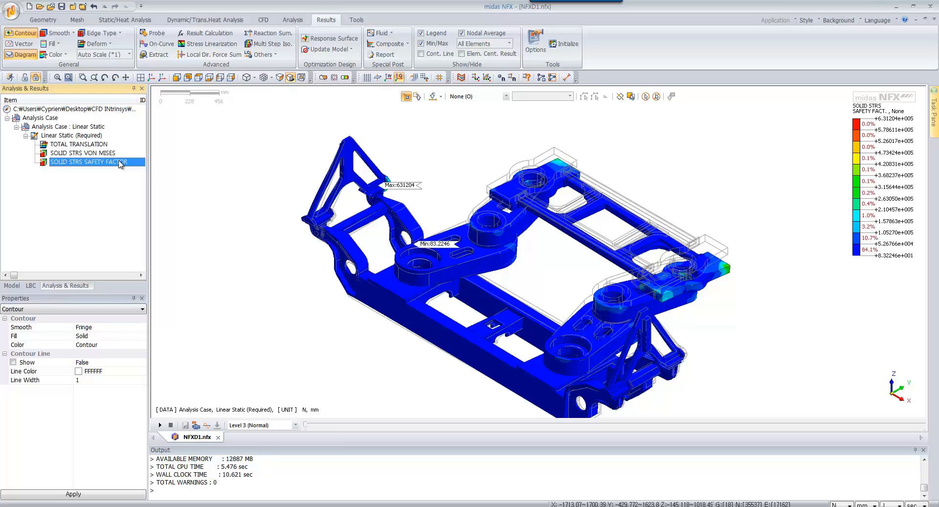
double_click(92, 153)
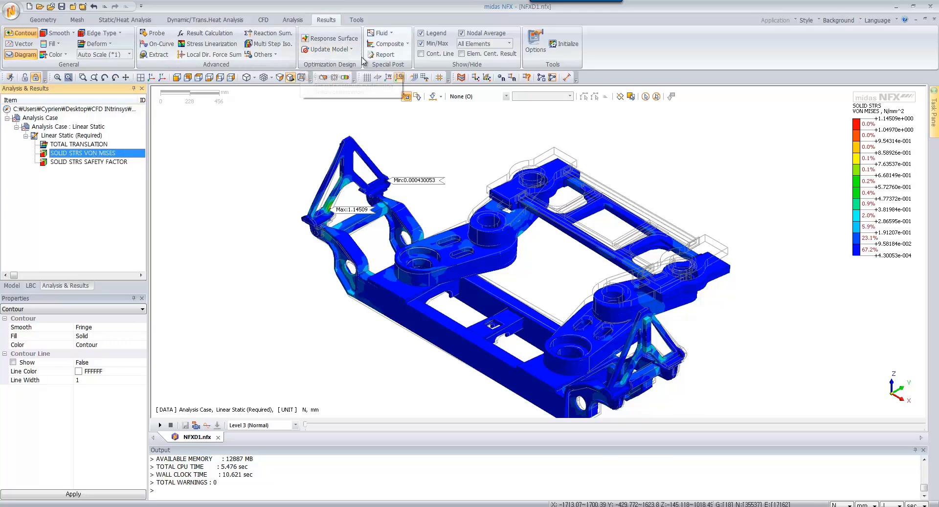
Examine the stressed regions with a capped upper-part iso surface at 0.155 and turn the iso surface off.
left_click(346, 78)
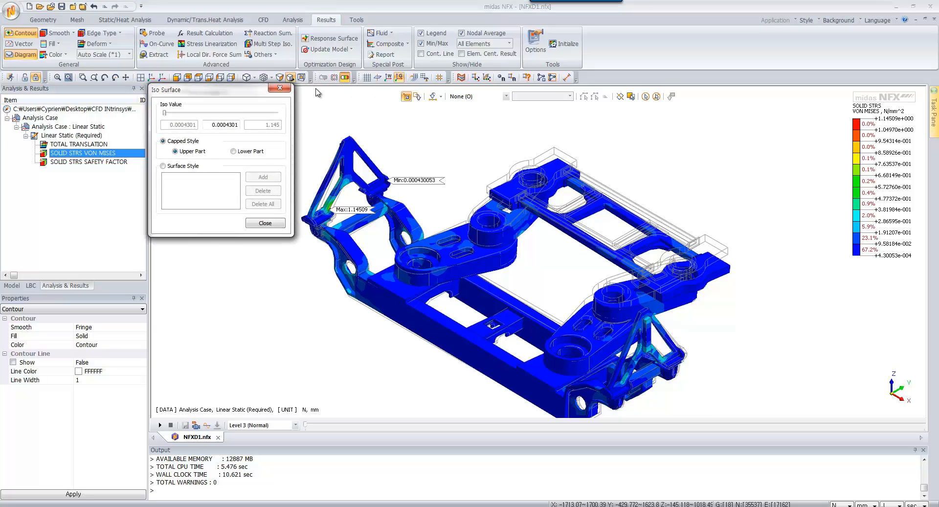
left_click_drag(165, 113, 181, 116)
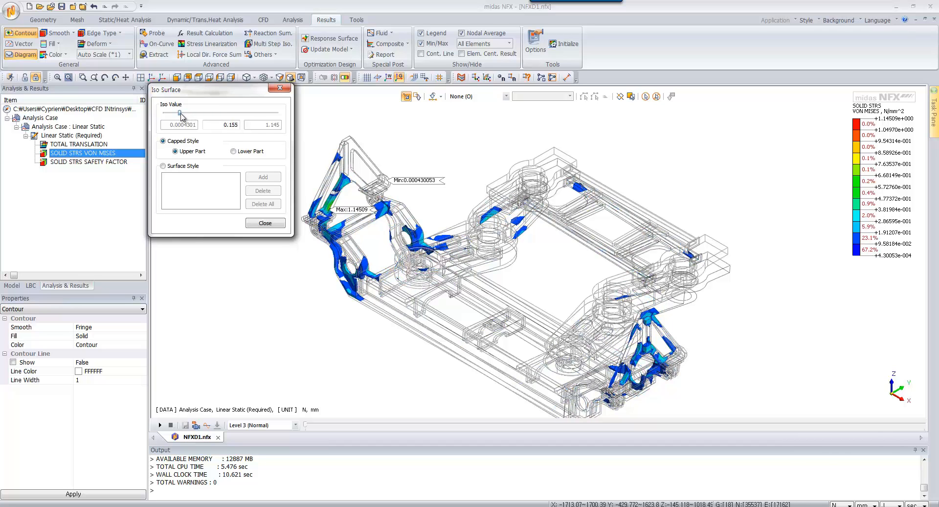
left_click(264, 223)
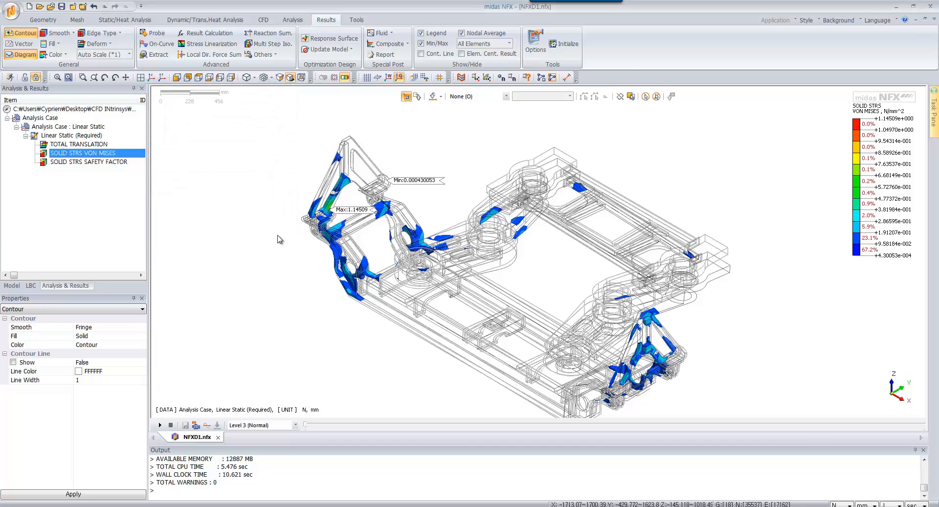
scroll(302, 189, "up", 1)
scroll(363, 252, "up", 4)
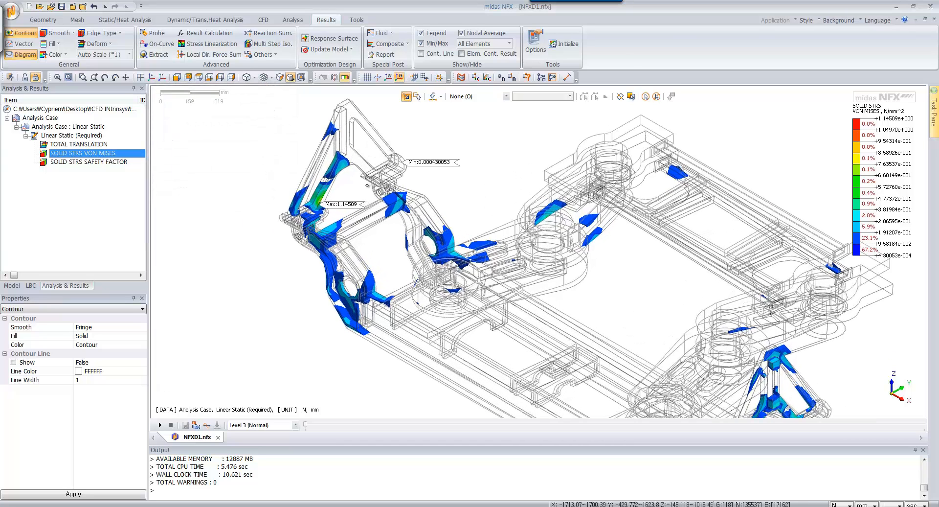
scroll(363, 252, "up", 1)
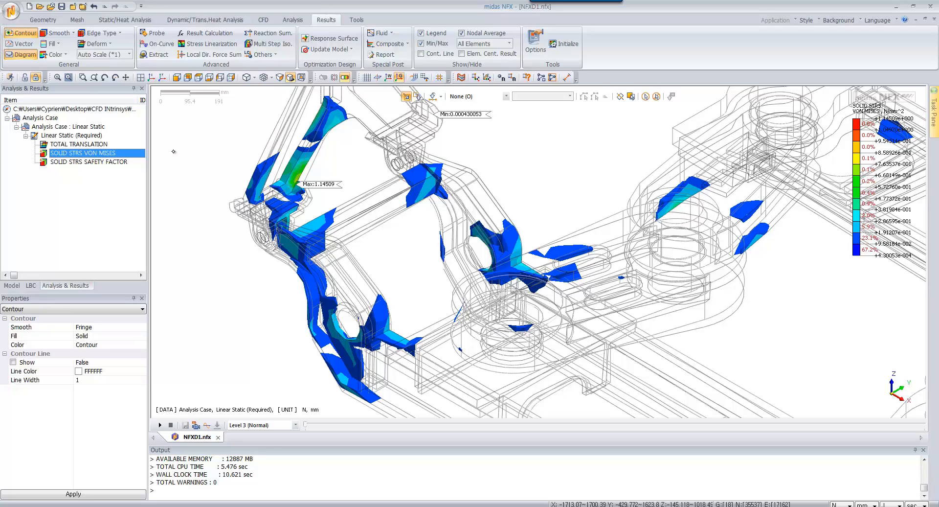
left_click(345, 77)
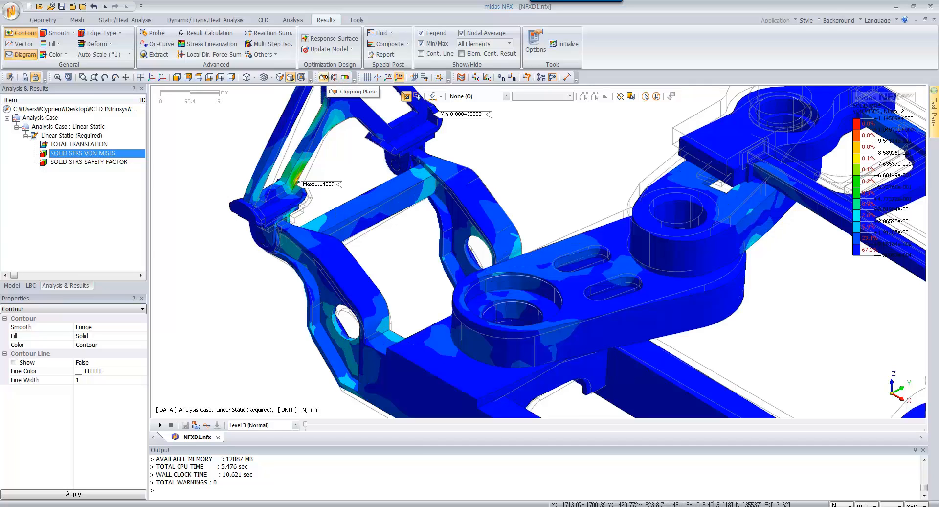
Add a Z-direction clipping plane to the von Mises plot, lowered to cut through the lower arms above the base frame.
left_click(323, 77)
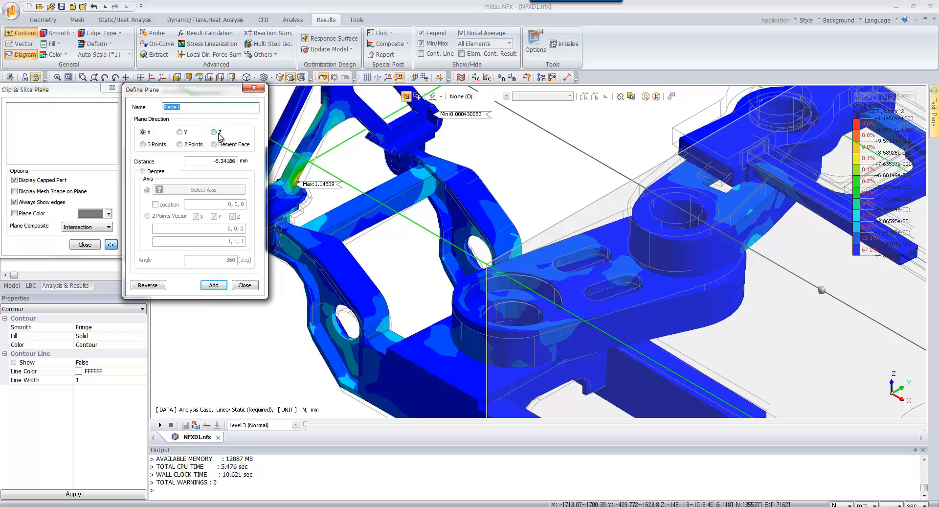
left_click(219, 135)
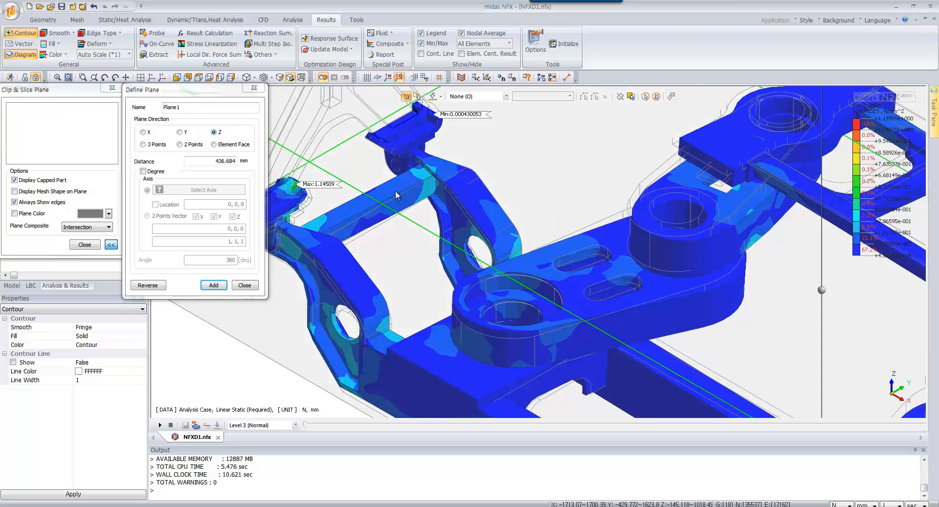
left_click_drag(398, 201, 396, 293)
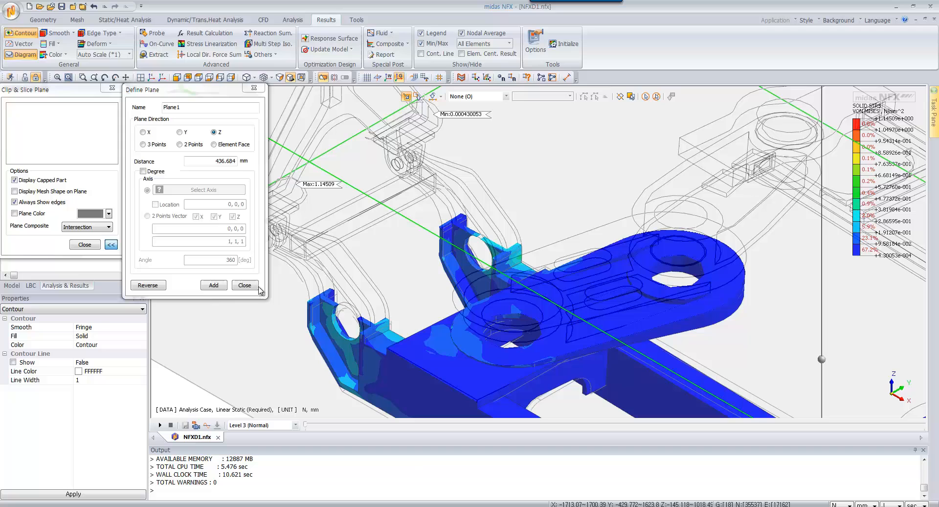
left_click(219, 285)
left_click(245, 284)
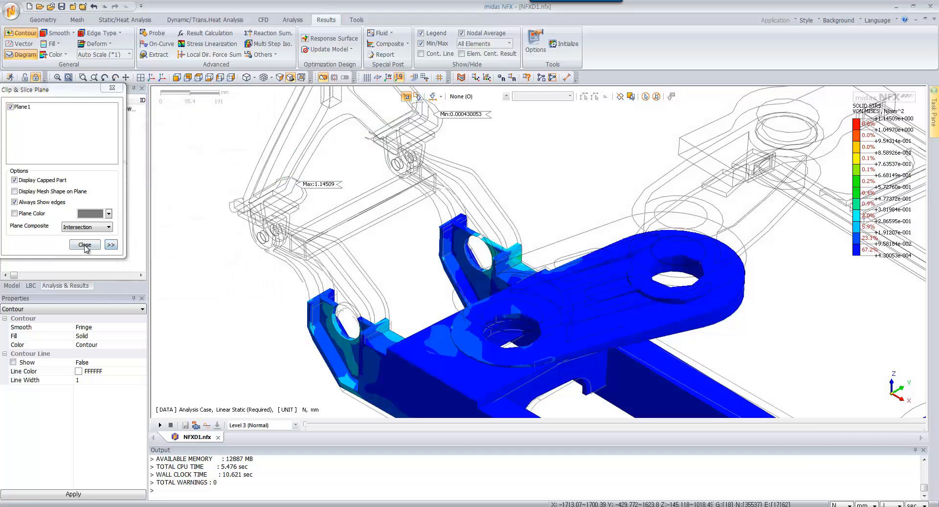
left_click(84, 244)
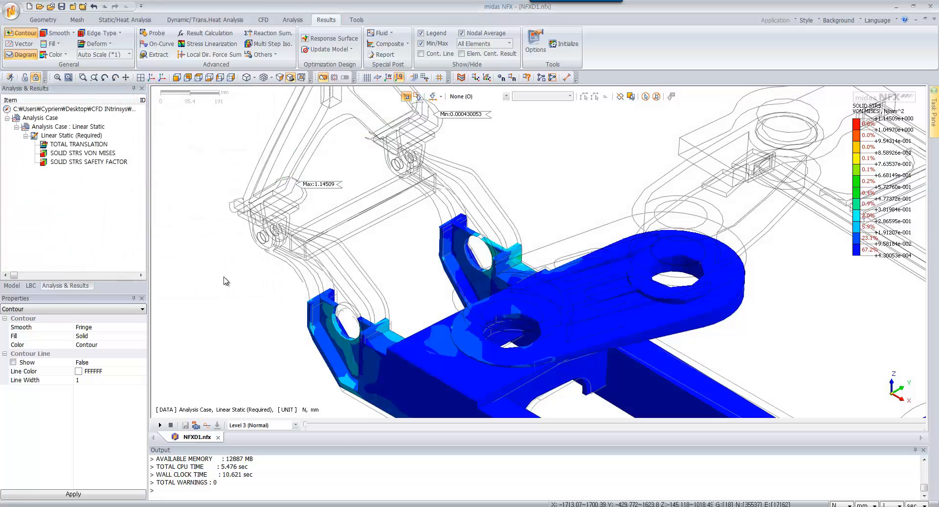
scroll(575, 343, "down", 3)
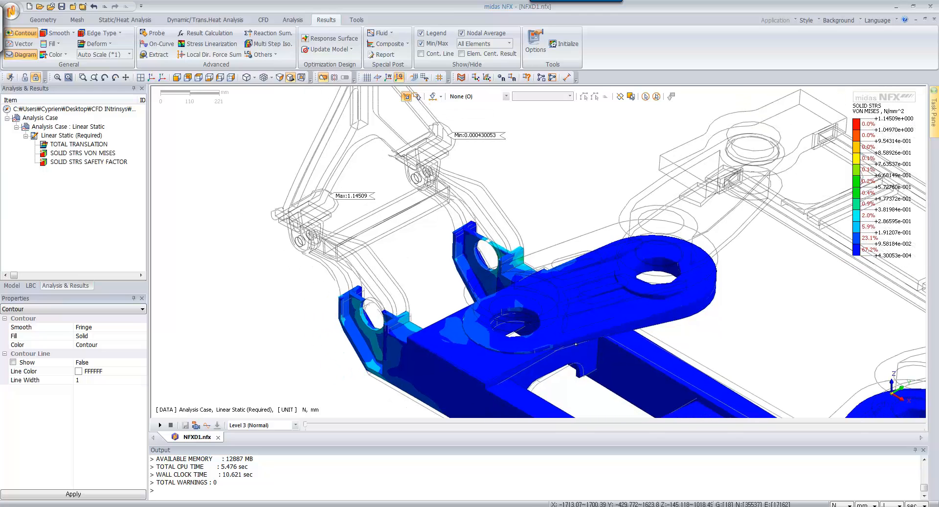
scroll(576, 343, "down", 2)
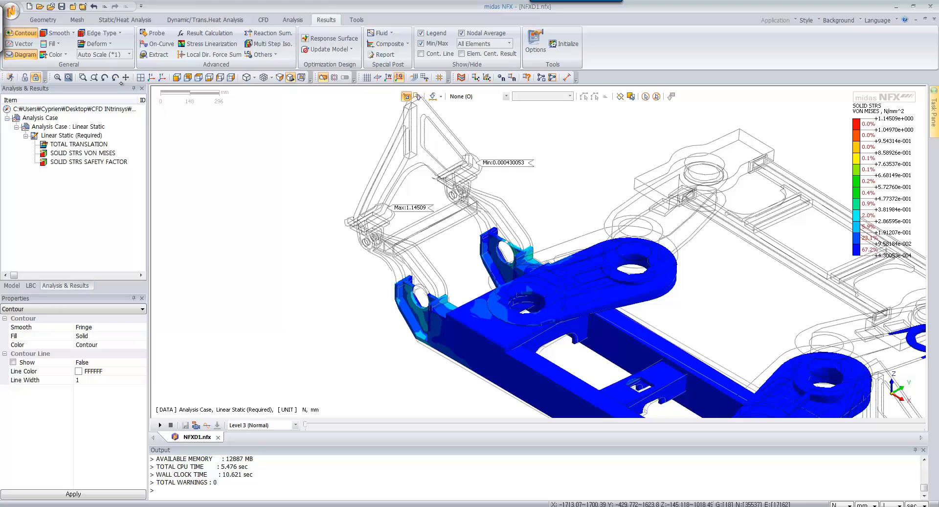
Generate a template-based simplified report for the Analysis Case, Linear Static step, with the Isometric1 view point.
left_click(126, 77)
left_click_drag(536, 296, 396, 203)
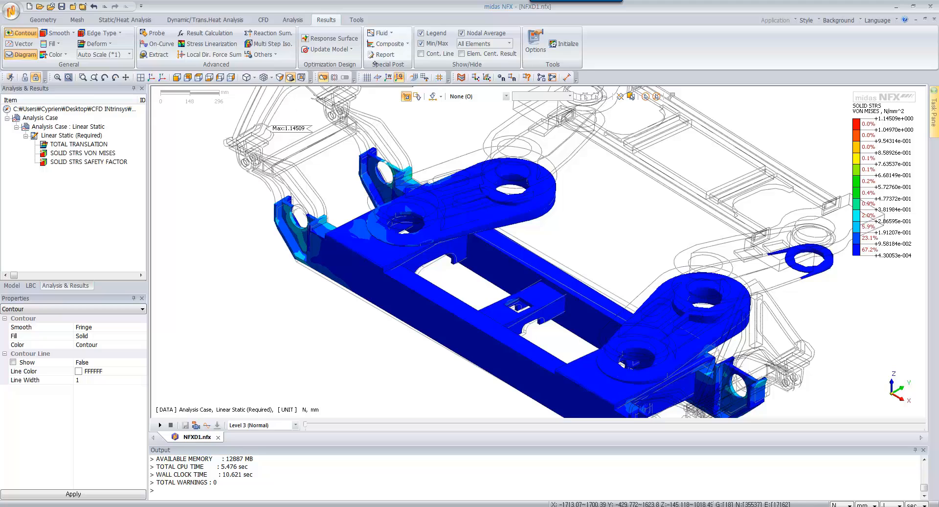
left_click(350, 20)
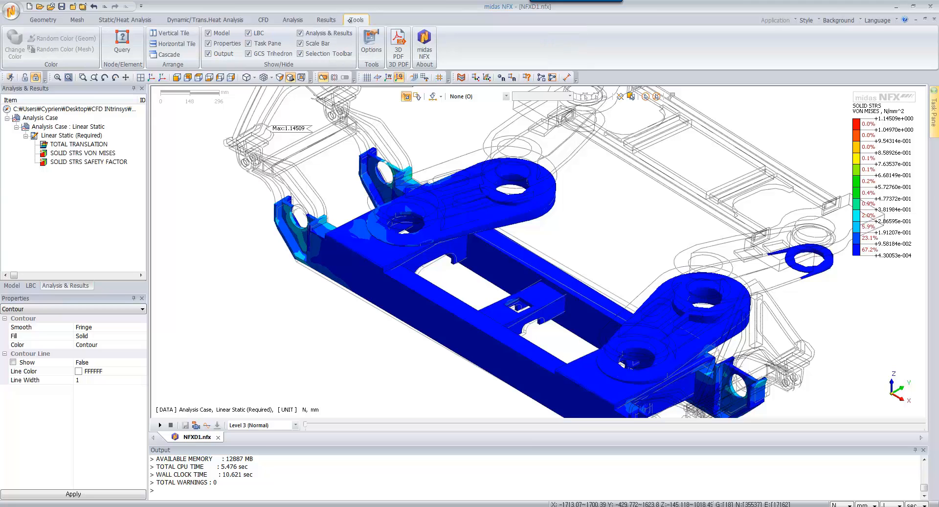
left_click(334, 20)
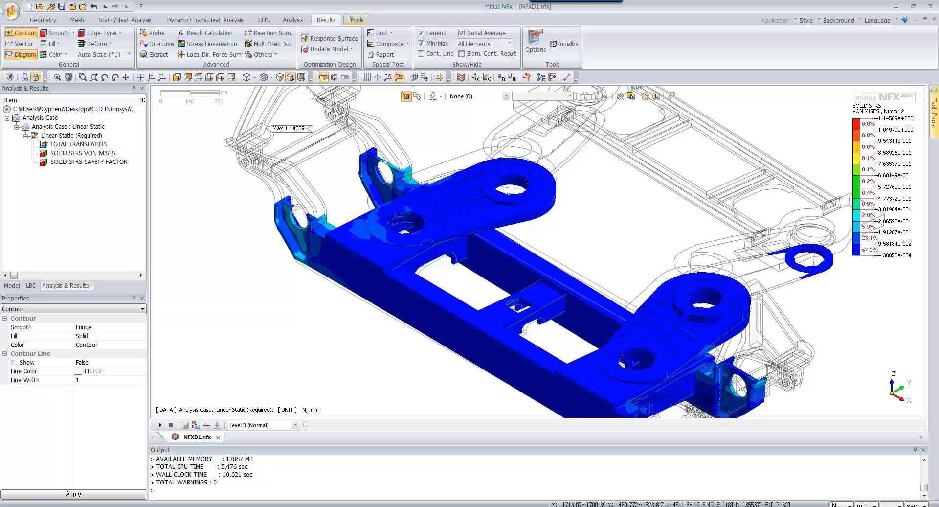
left_click(352, 21)
left_click(334, 20)
left_click(384, 54)
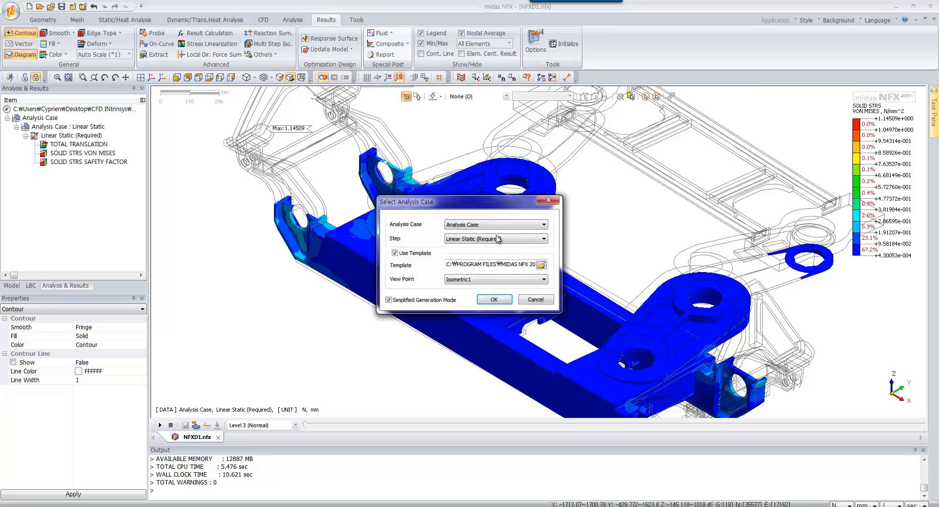
left_click(494, 298)
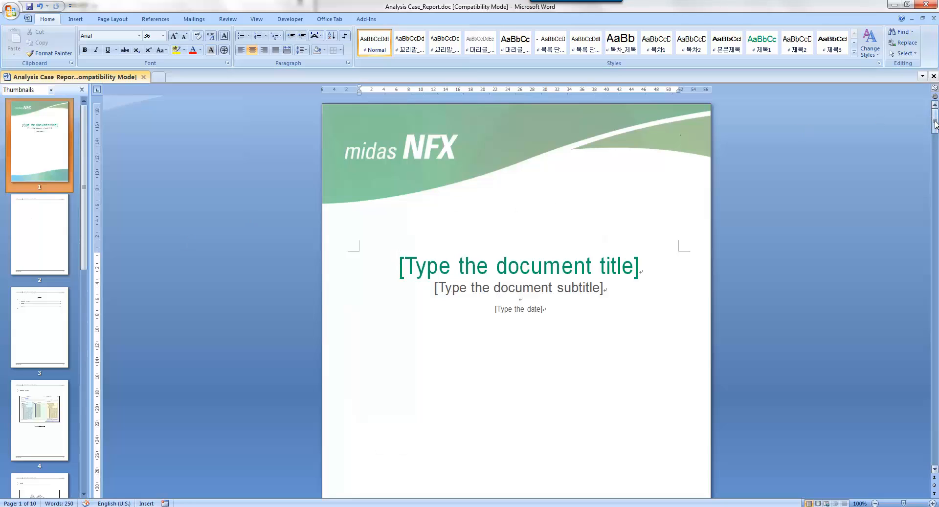
Close the generated Word report and the report generation dialog, and turn off the clipping plane on the von Mises plot in midas NFX.
left_click_drag(935, 125, 913, 111)
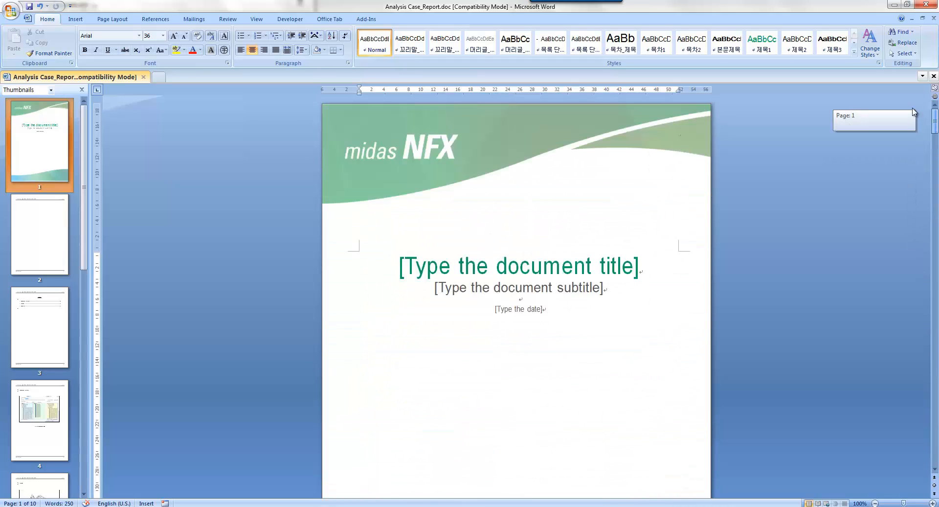
left_click(923, 5)
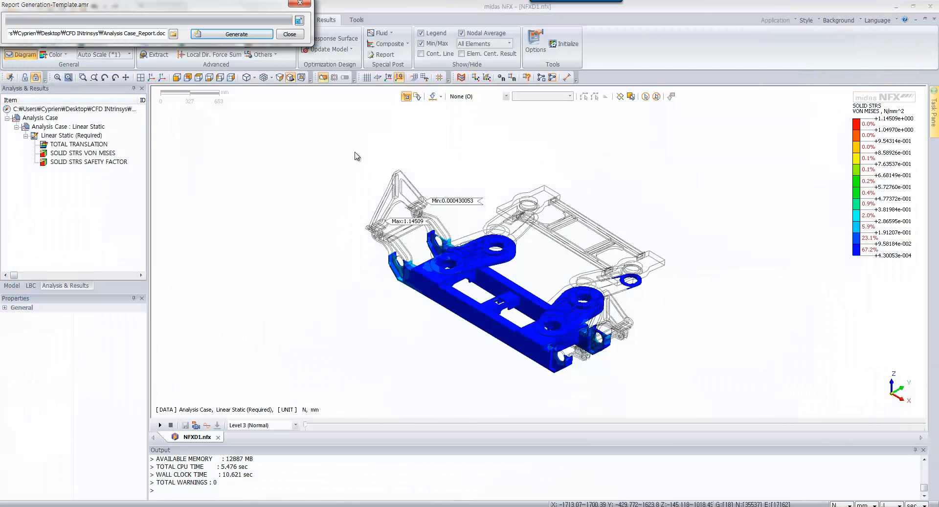
left_click(289, 34)
left_click(326, 78)
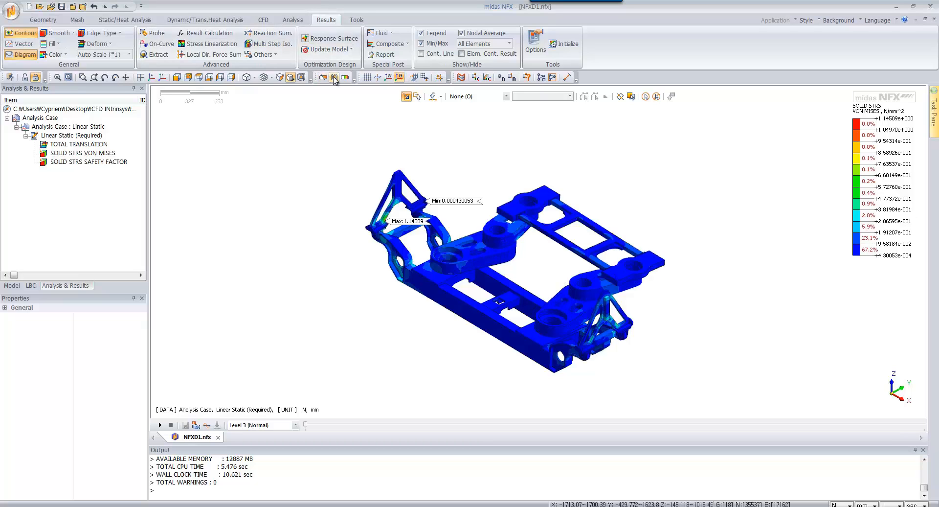
Export a landscape 3D PDF named report4 containing the model, total translation and solid von Mises stress results.
left_click(356, 20)
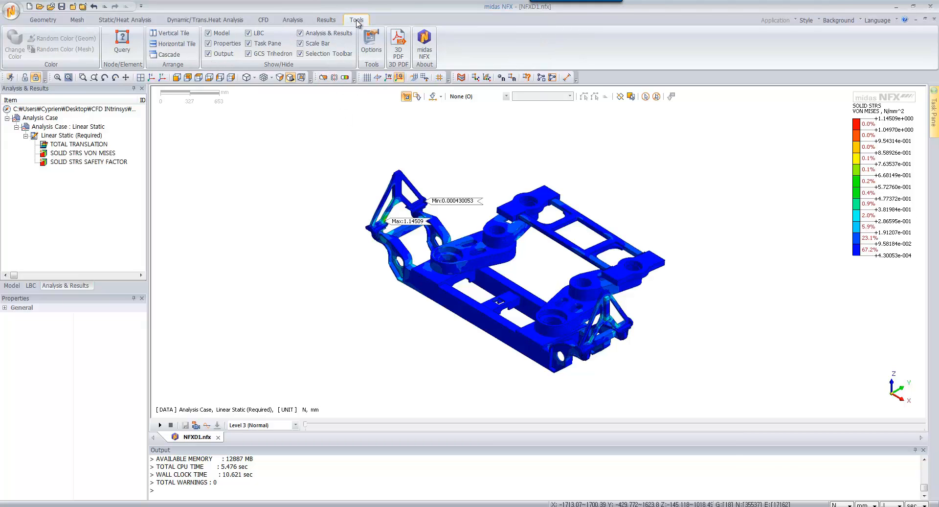
left_click(398, 47)
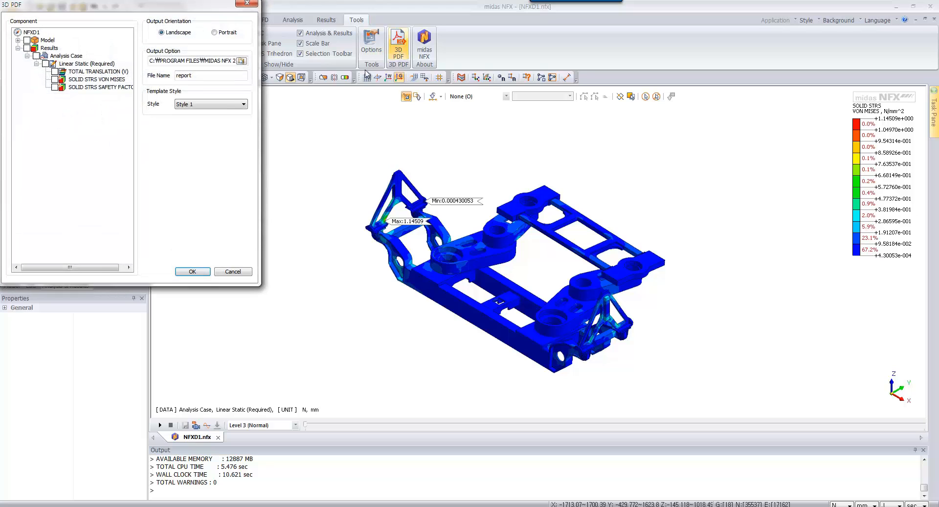
left_click(18, 40)
left_click(26, 40)
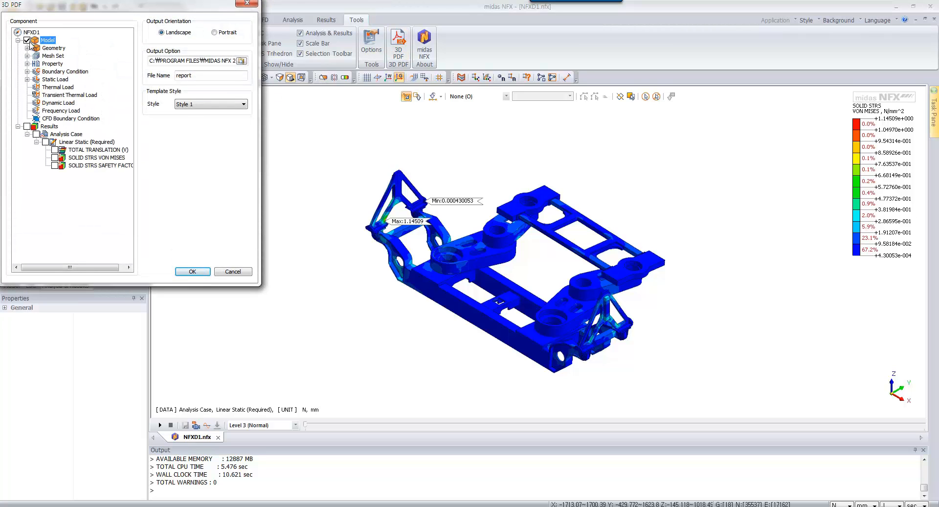
left_click(55, 149)
left_click(55, 157)
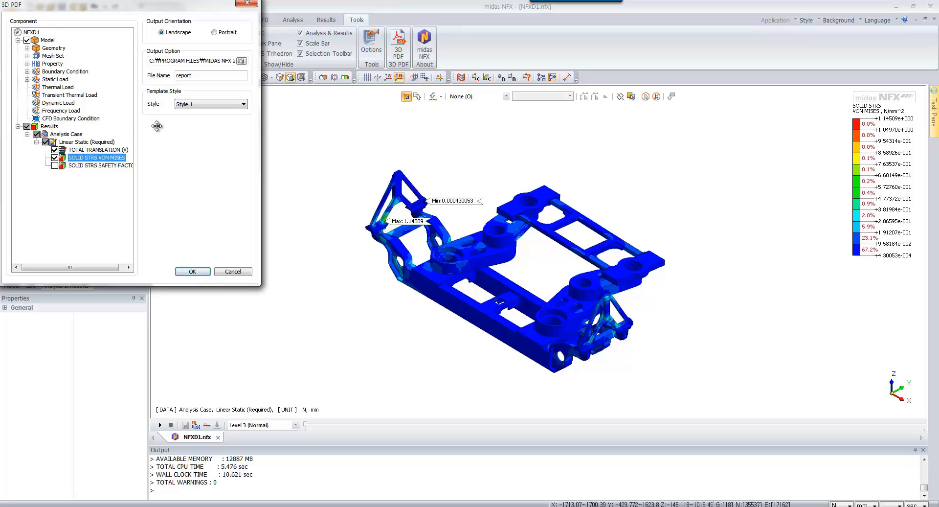
left_click(201, 78)
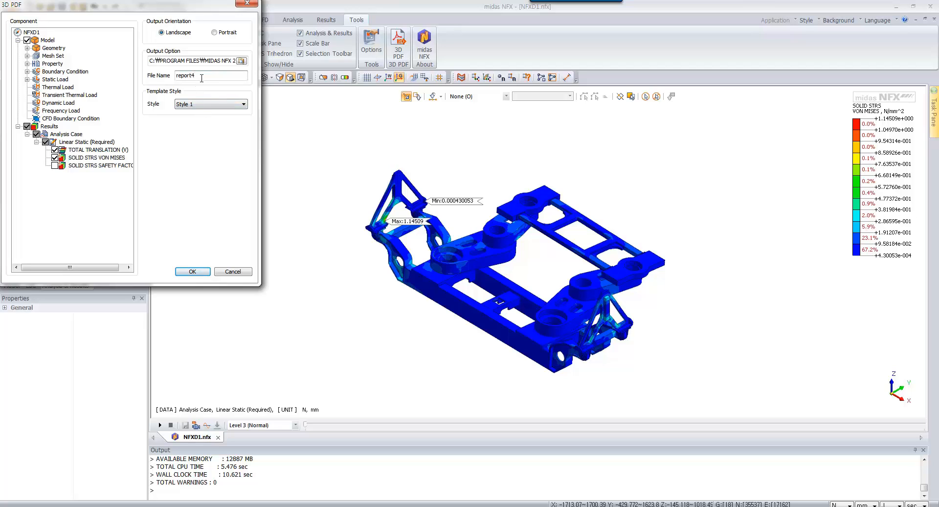
left_click(194, 272)
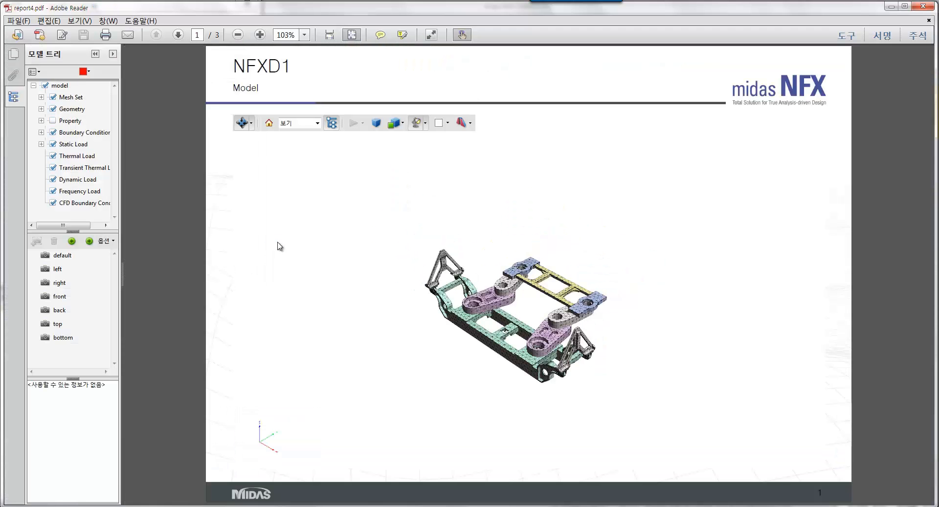
Examine the meshed assembly from several angles and distances on page 1 of the 3D PDF in Adobe Reader.
mouse_move(500, 331)
left_mouse_down()
mouse_move(572, 281)
mouse_move(592, 231)
mouse_move(515, 336)
left_mouse_up()
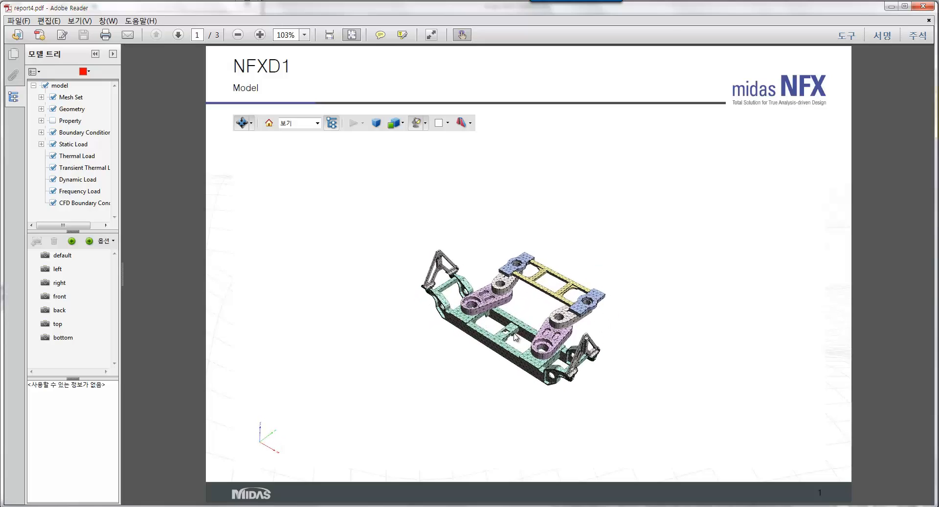
scroll(487, 275, "up", 5)
scroll(500, 200, "down", 5)
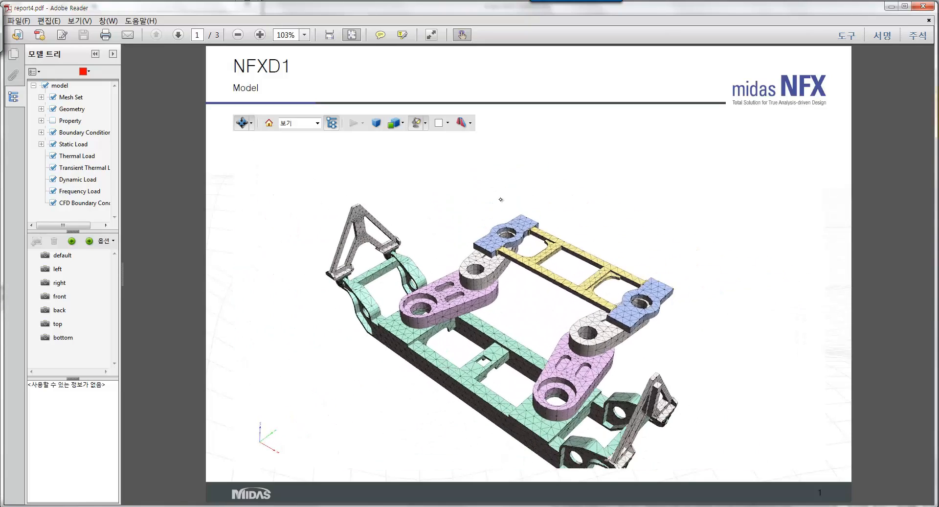
left_click_drag(500, 199, 517, 253)
scroll(517, 254, "up", 5)
scroll(517, 254, "down", 7)
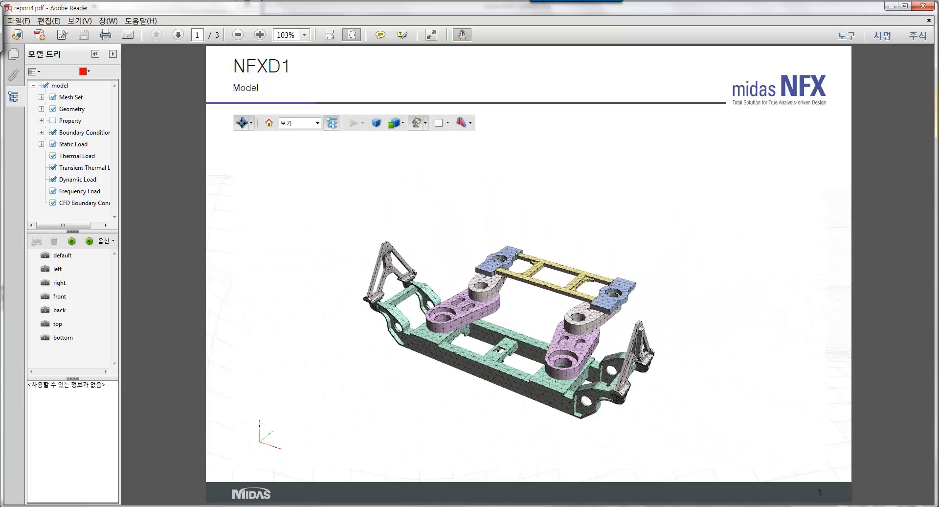
Expand the Mesh Set branch of the model tree and hide three adjacent Auto-Mesh(3D) sets near its end.
left_click(41, 97)
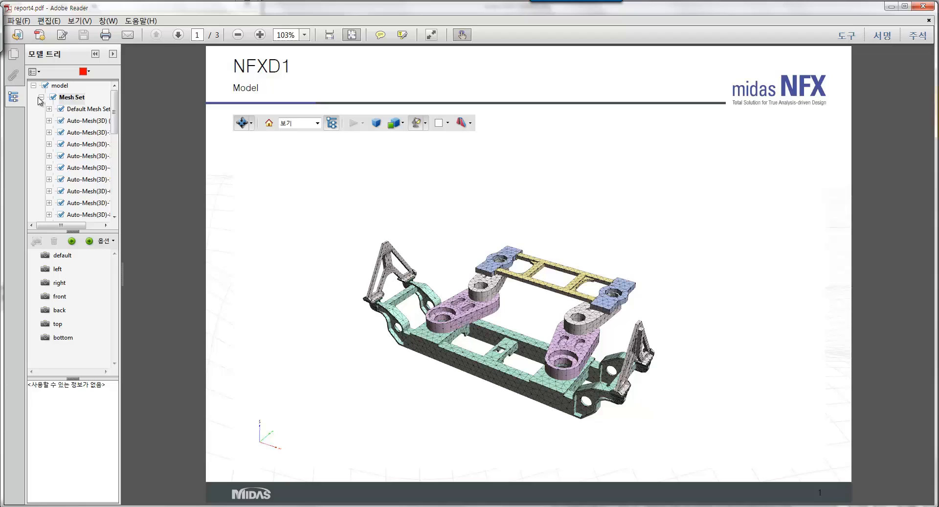
left_click(49, 121)
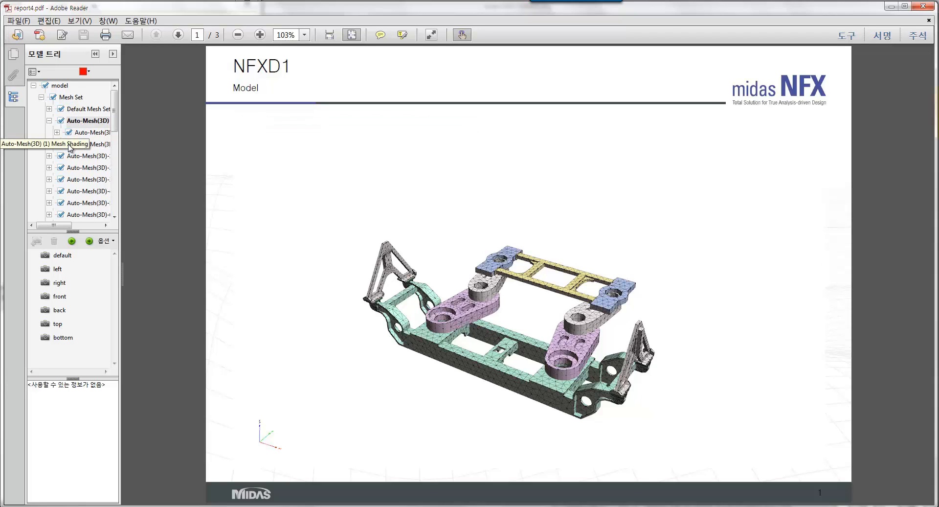
left_click_drag(117, 118, 115, 174)
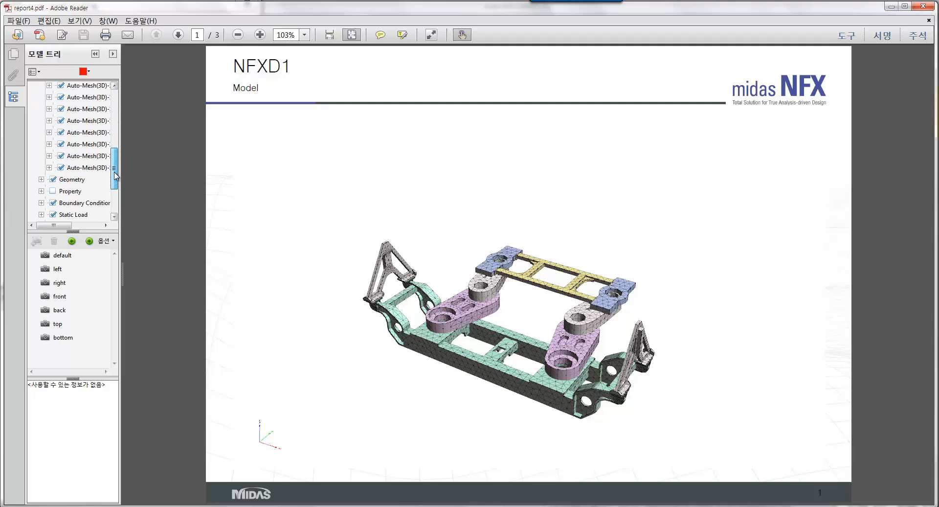
left_click(61, 144)
left_click(60, 156)
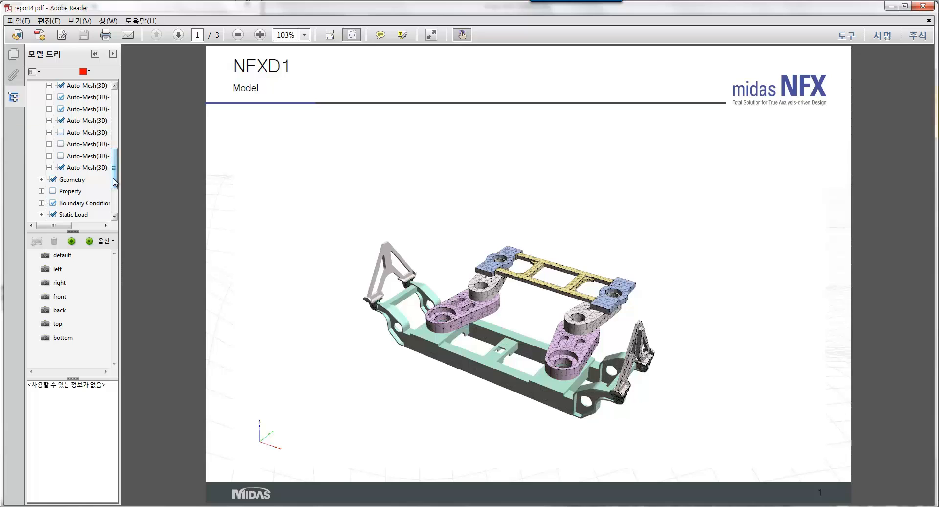
left_click_drag(115, 181, 114, 128)
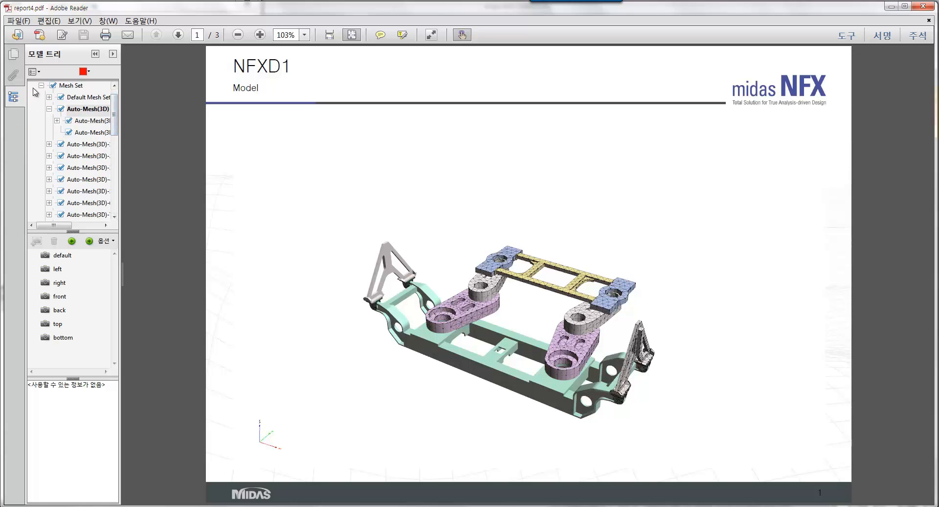
Open the total translation result on page 2 and hide its geometry to leave only the contour for inspection.
left_click(13, 55)
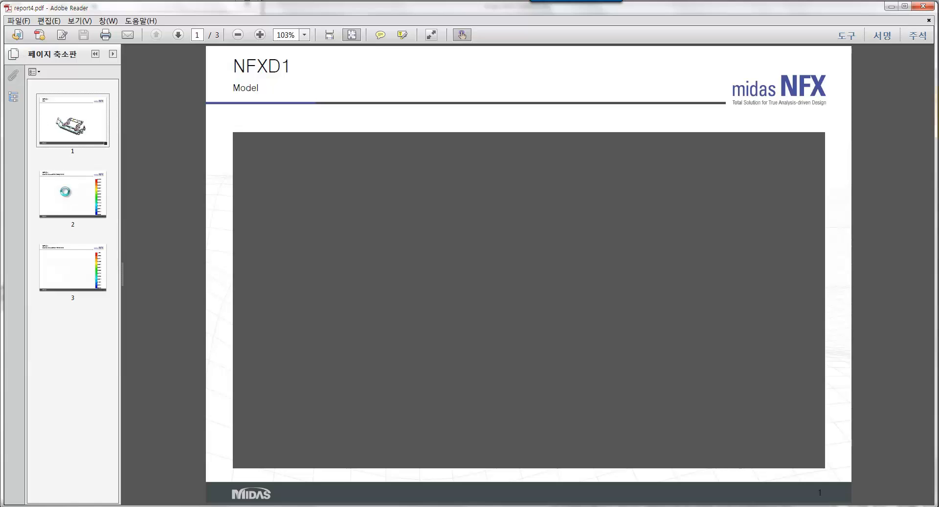
left_click(67, 196)
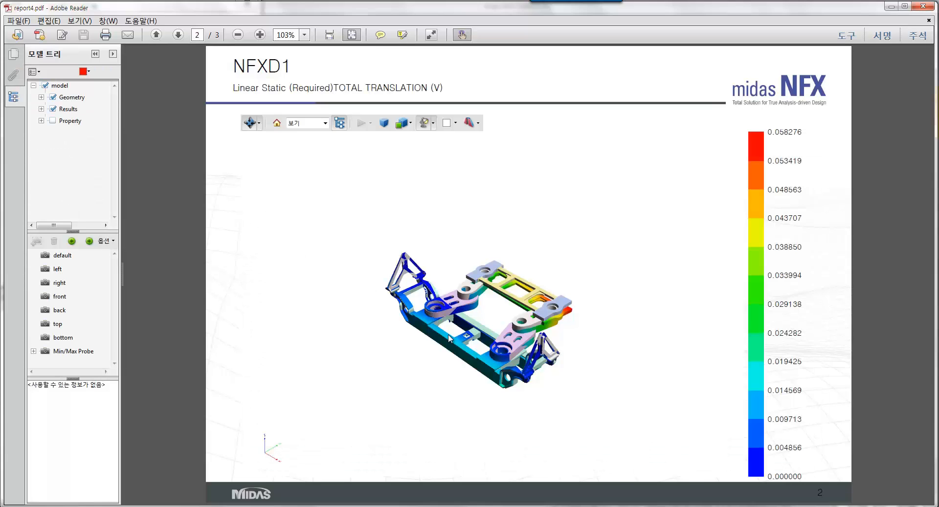
left_click(53, 97)
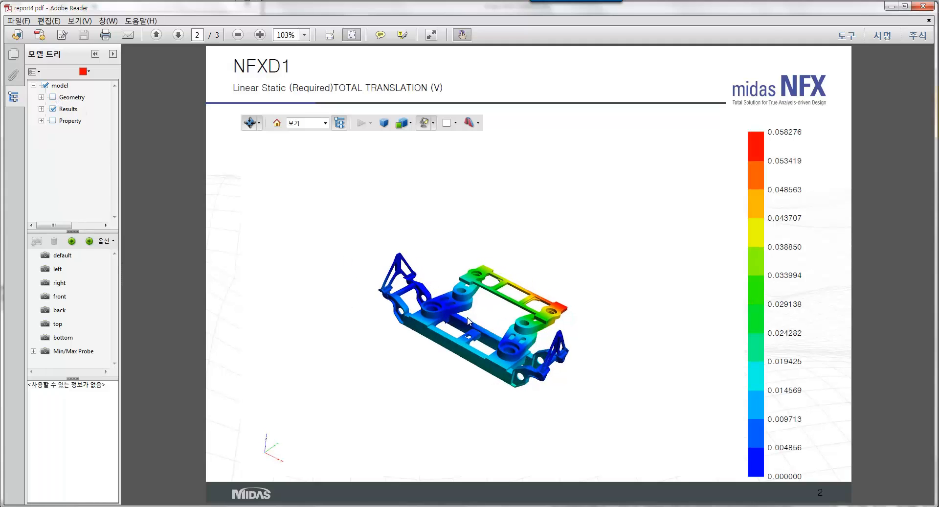
scroll(446, 322, "up", 5)
scroll(520, 301, "down", 5)
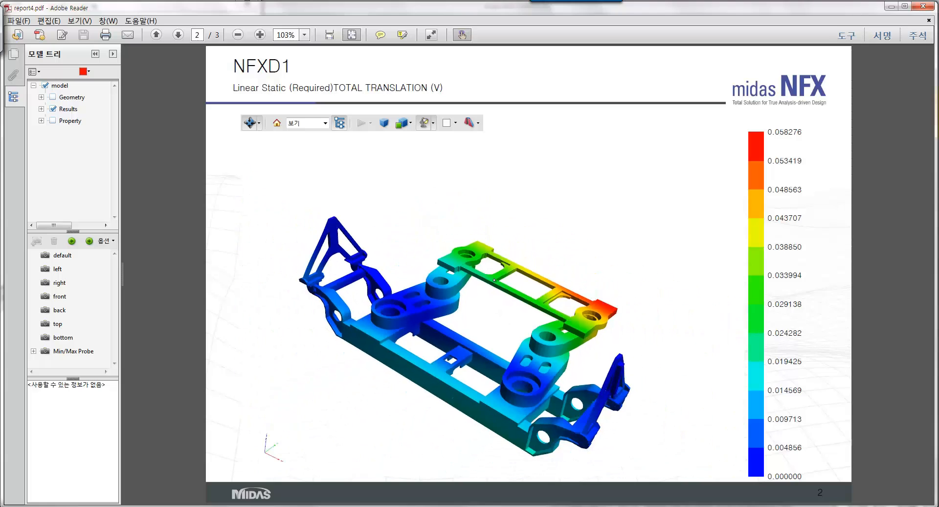
left_click_drag(563, 350, 367, 149)
Render the total translation model as solid wireframe and inspect the element edges on the arms and upper frame.
left_click(404, 126)
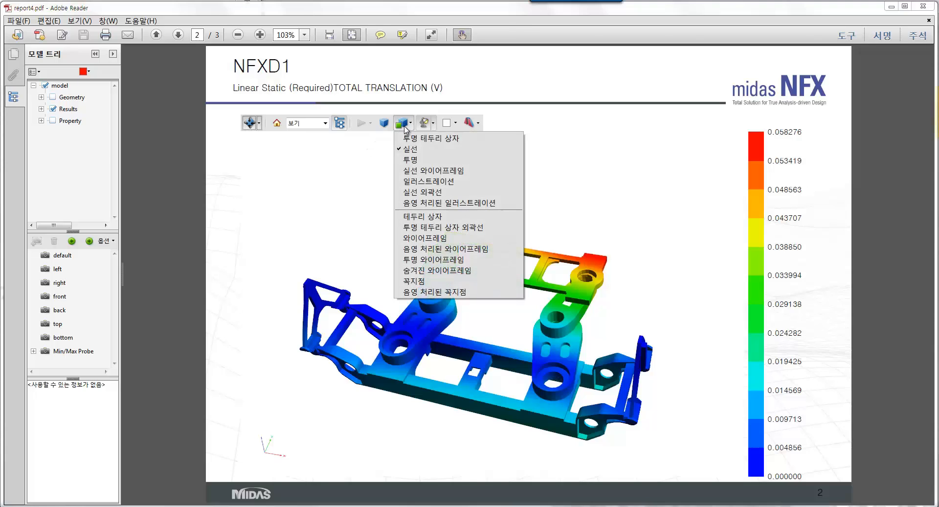
left_click(412, 171)
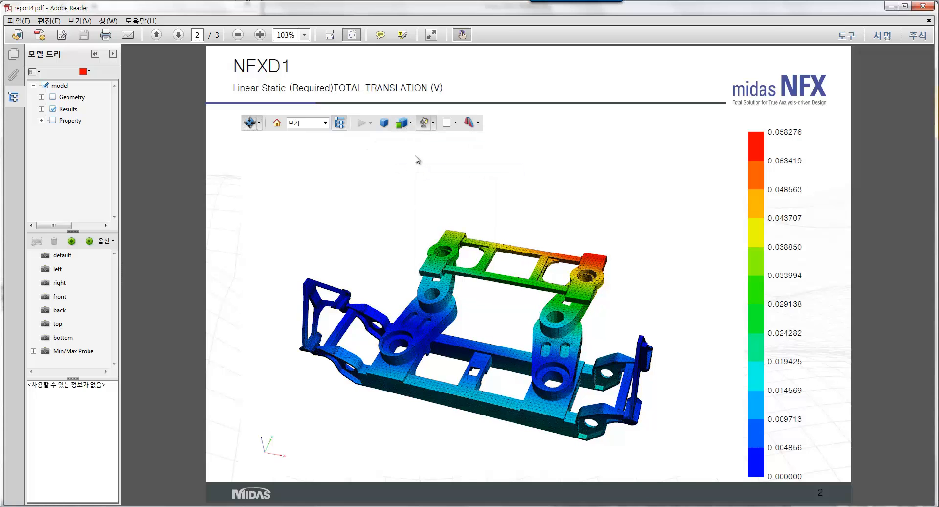
scroll(428, 219, "up", 5)
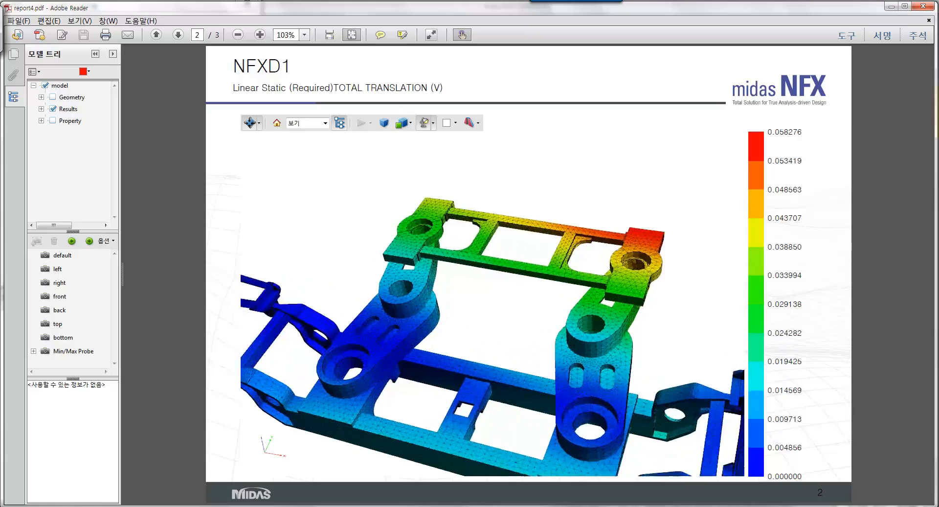
left_click_drag(343, 294, 384, 323)
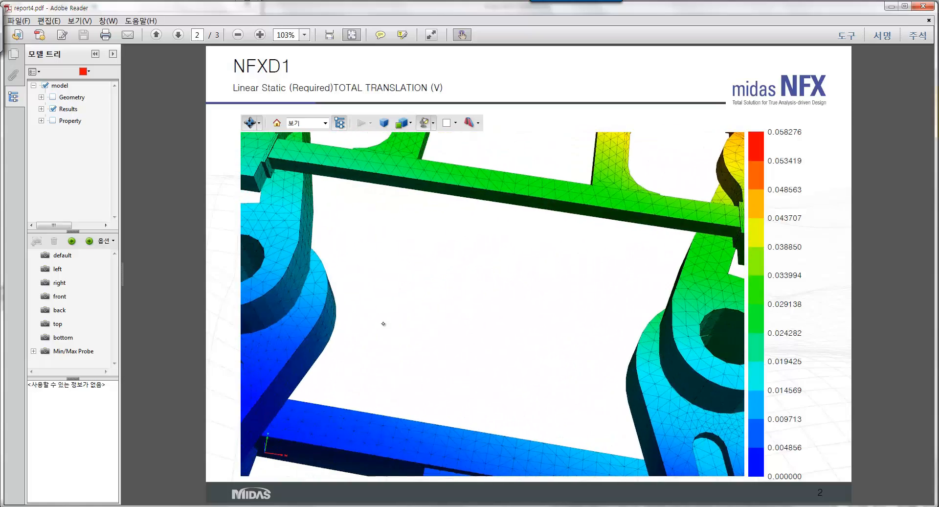
scroll(654, 207, "down", 5)
scroll(654, 208, "up", 1)
left_click_drag(553, 402, 617, 195)
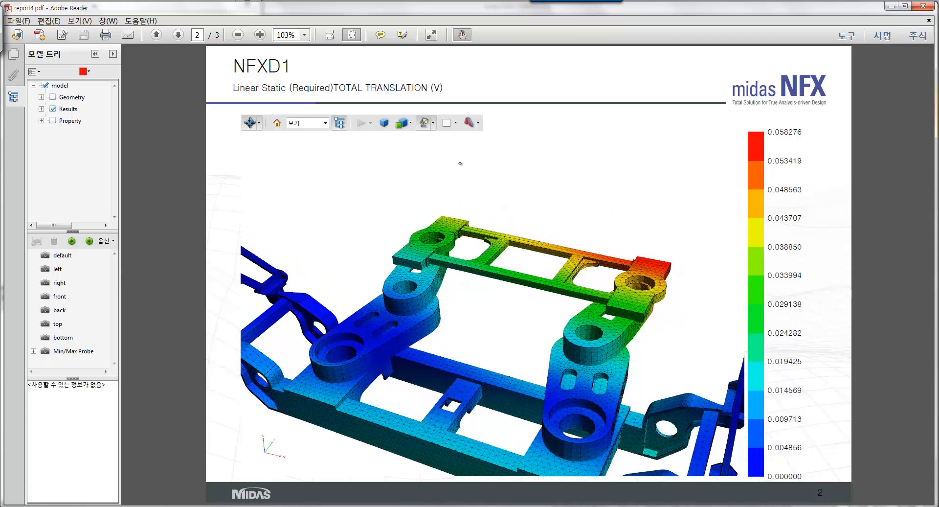
Open the von Mises stress result on page 3, hide its geometry and inspect the contour up close.
left_click(14, 55)
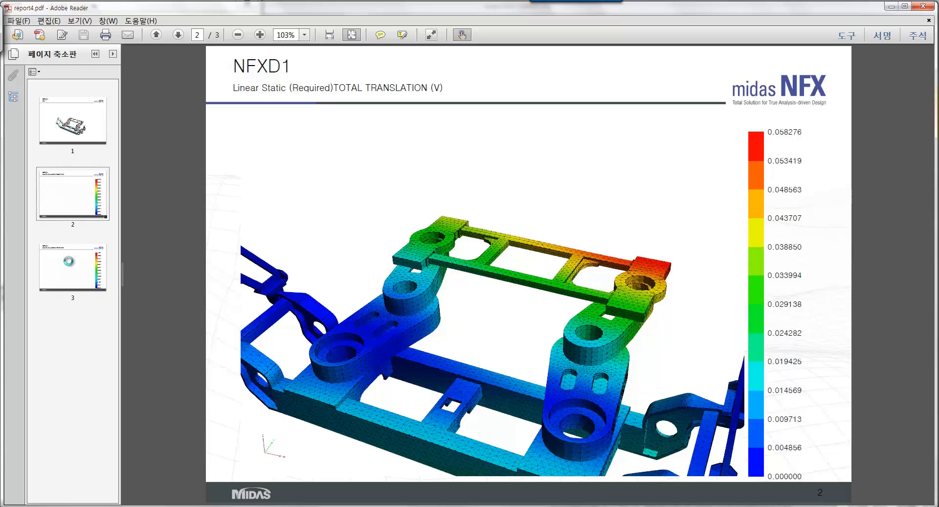
left_click(71, 265)
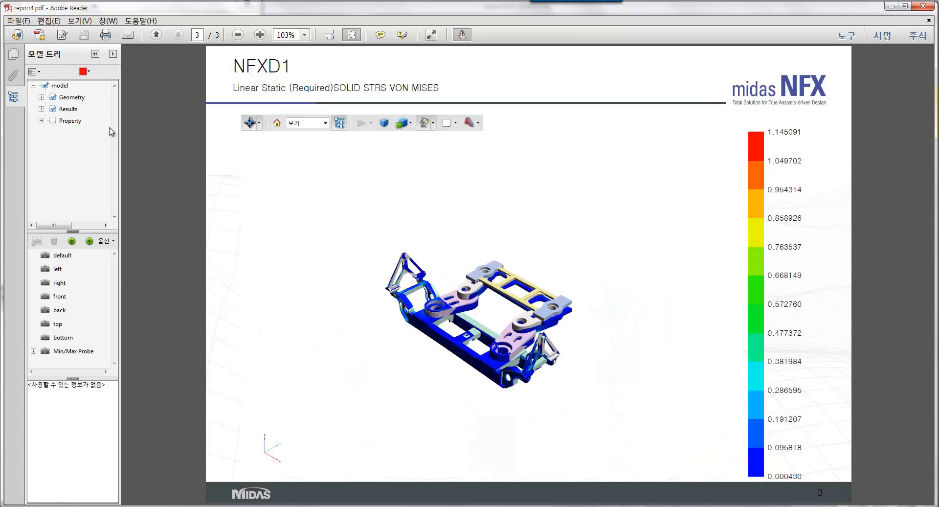
left_click(53, 97)
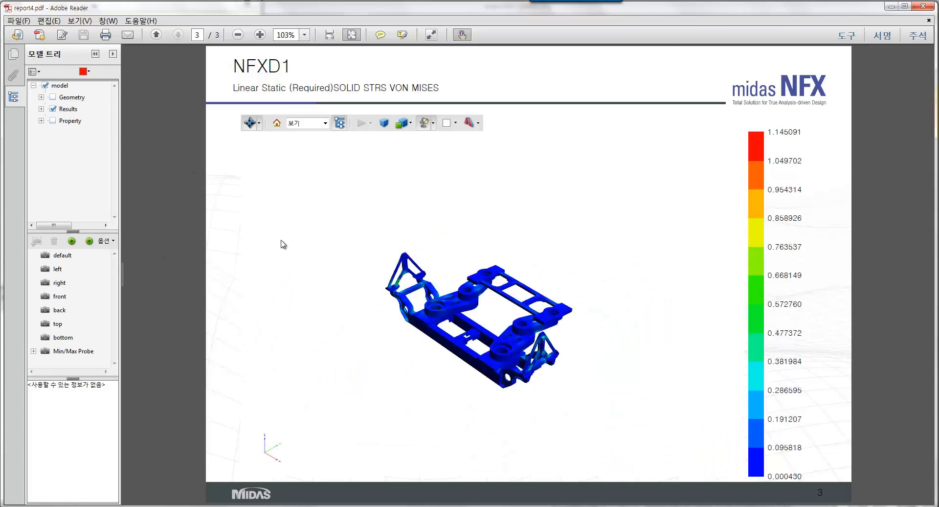
scroll(470, 273, "up", 6)
left_click_drag(545, 334, 559, 280)
scroll(434, 245, "down", 5)
scroll(484, 243, "up", 10)
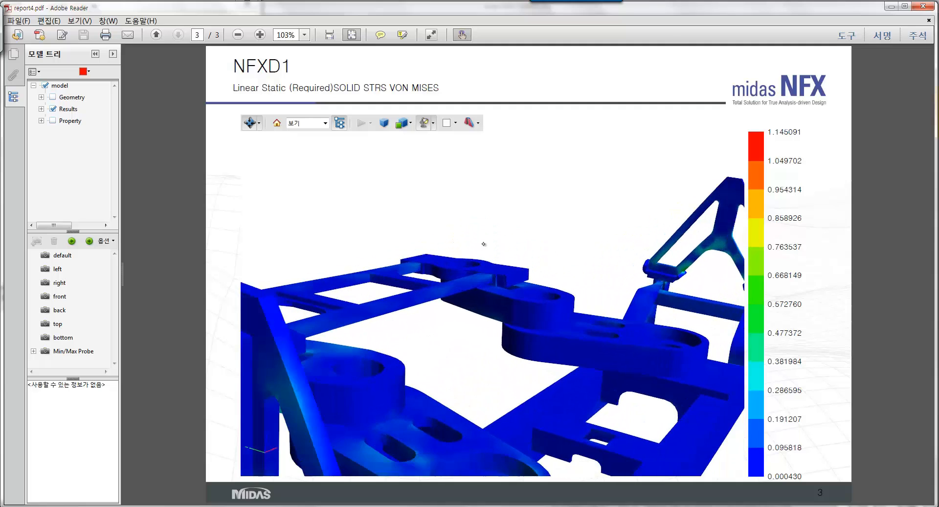